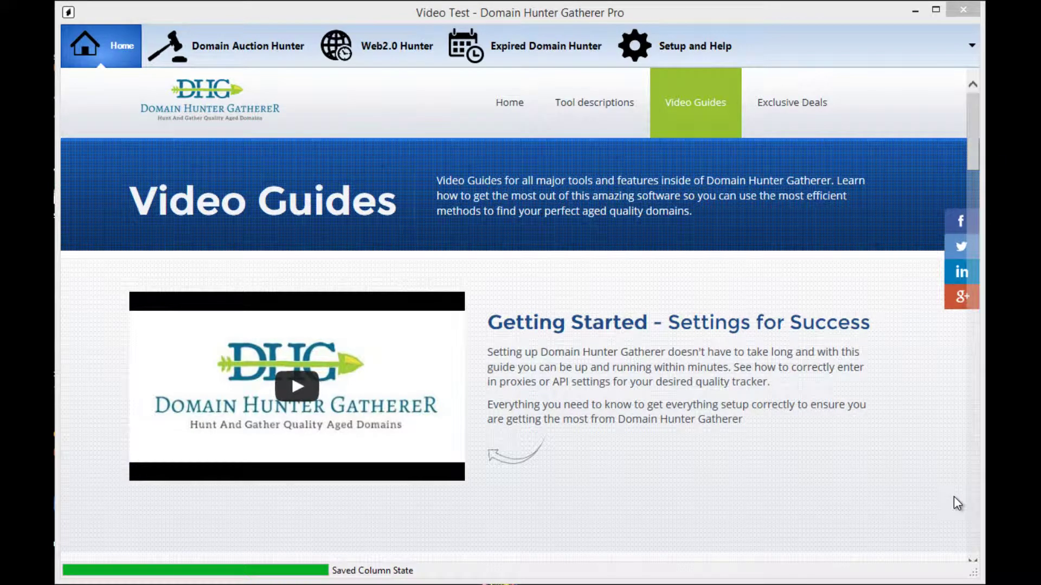
- View the Domain Auction Hunter and switch to the Expired Domain Hunter
click(226, 48)
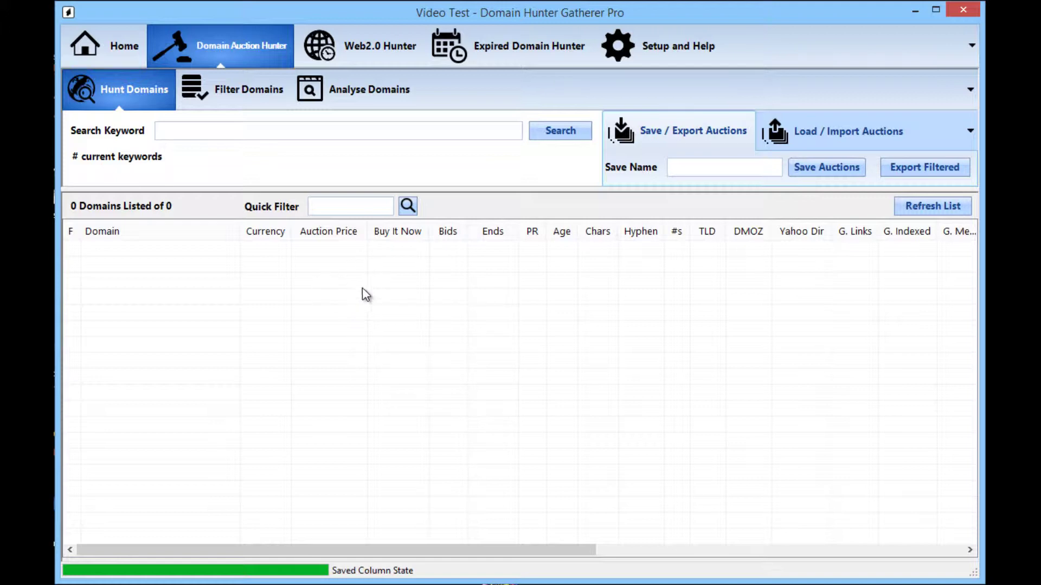
click(478, 39)
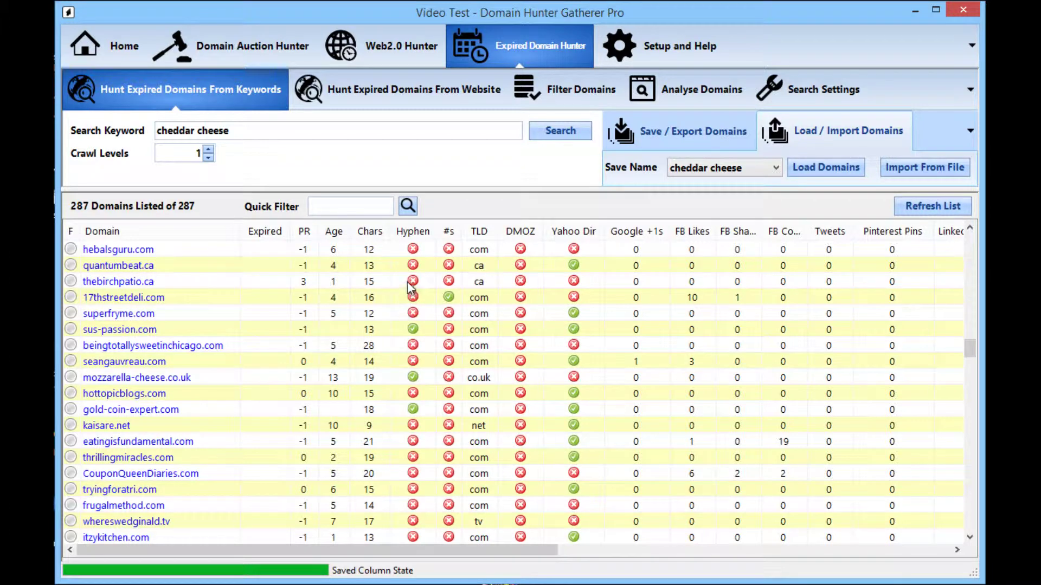
- Hide the PR, Age and Chars columns in the expired domains list
right_click(402, 234)
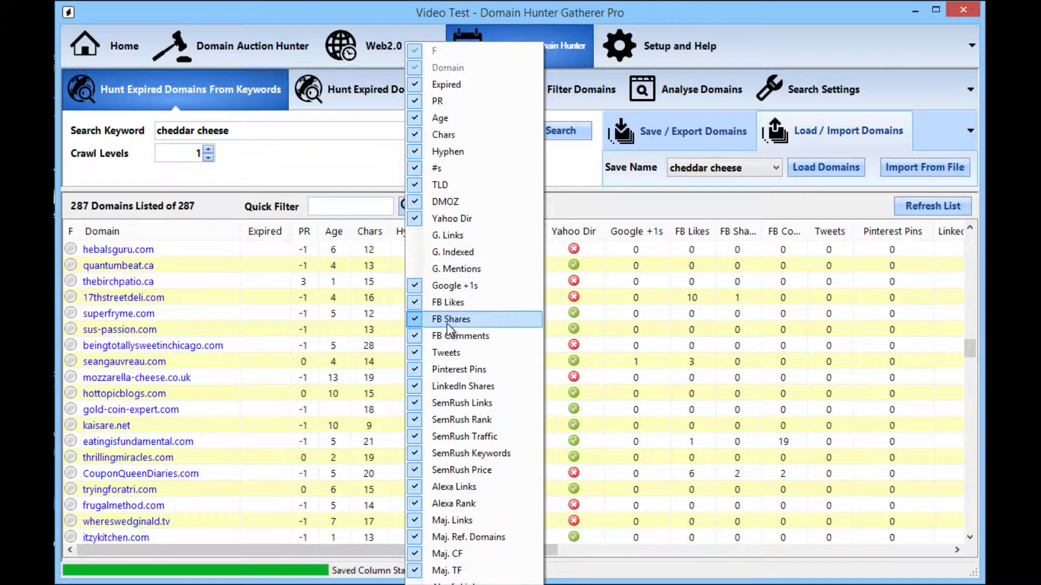
click(421, 102)
click(426, 118)
click(424, 135)
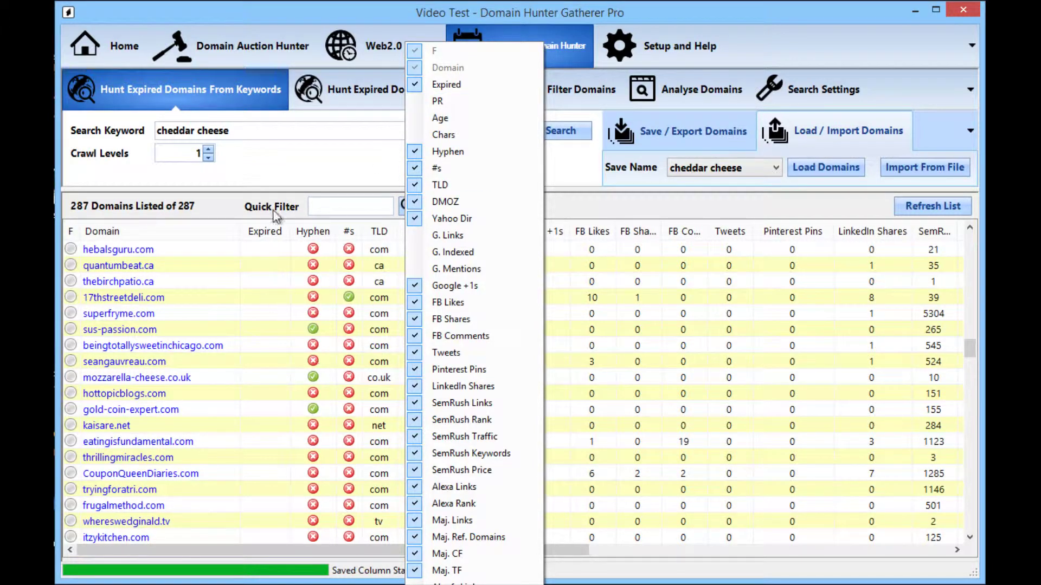
- Show the PR, Age and Chars columns in the domain list again
click(437, 101)
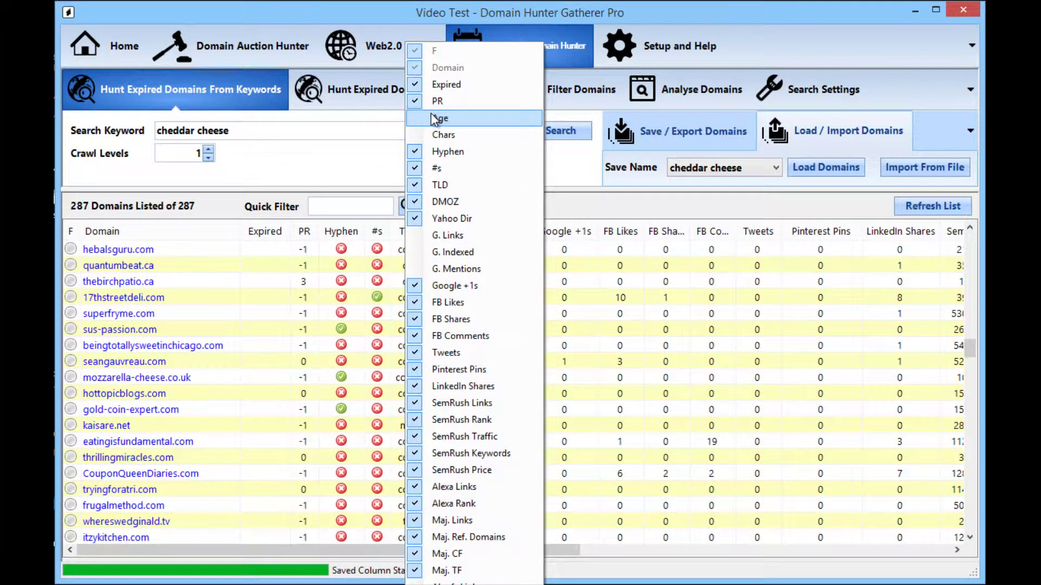
click(436, 118)
click(439, 134)
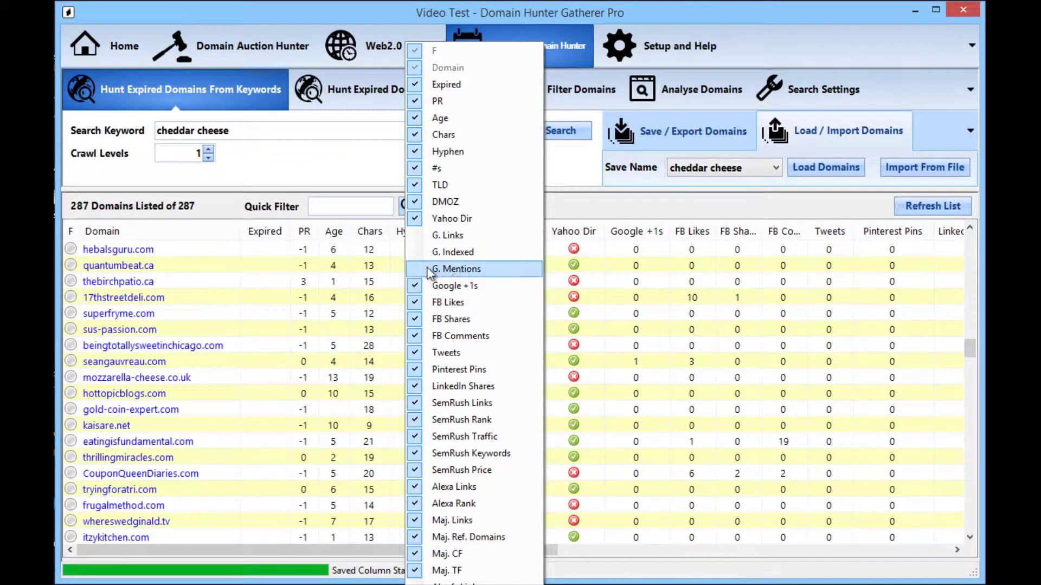
click(321, 317)
click(321, 317)
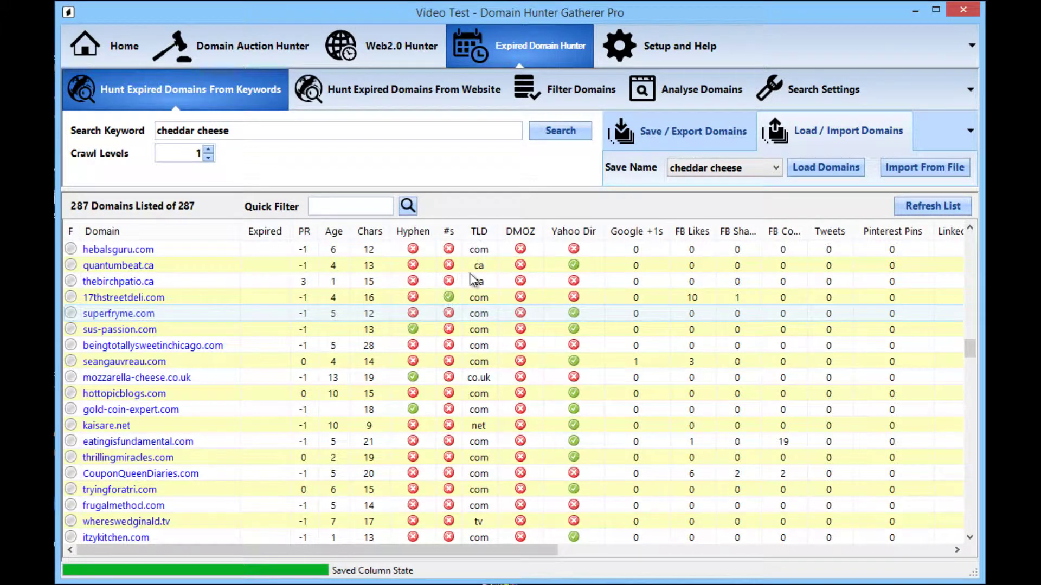
- Hide the PR column and view the quality checks available for analysing the domains
right_click(413, 240)
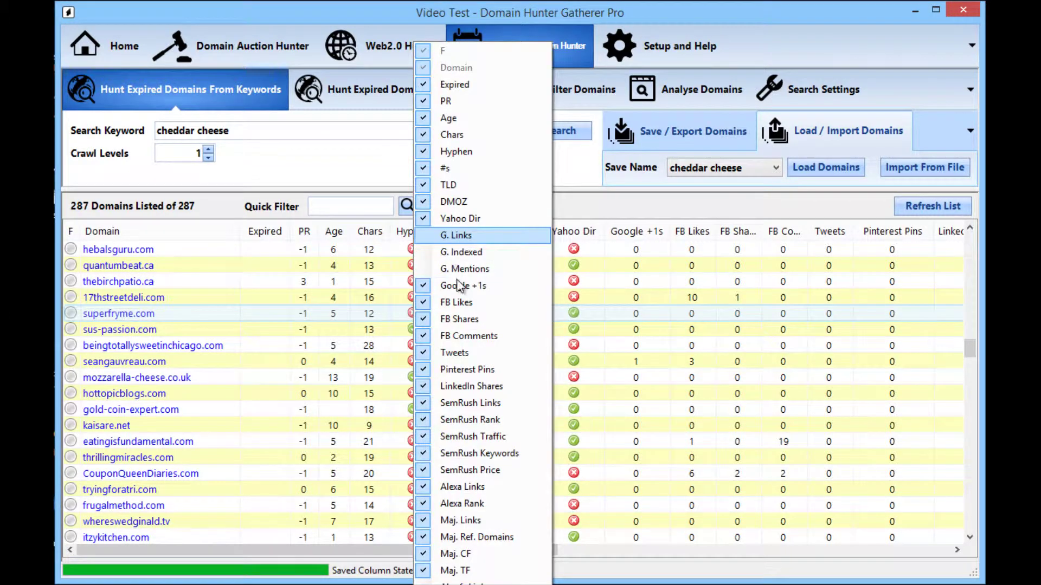
click(453, 102)
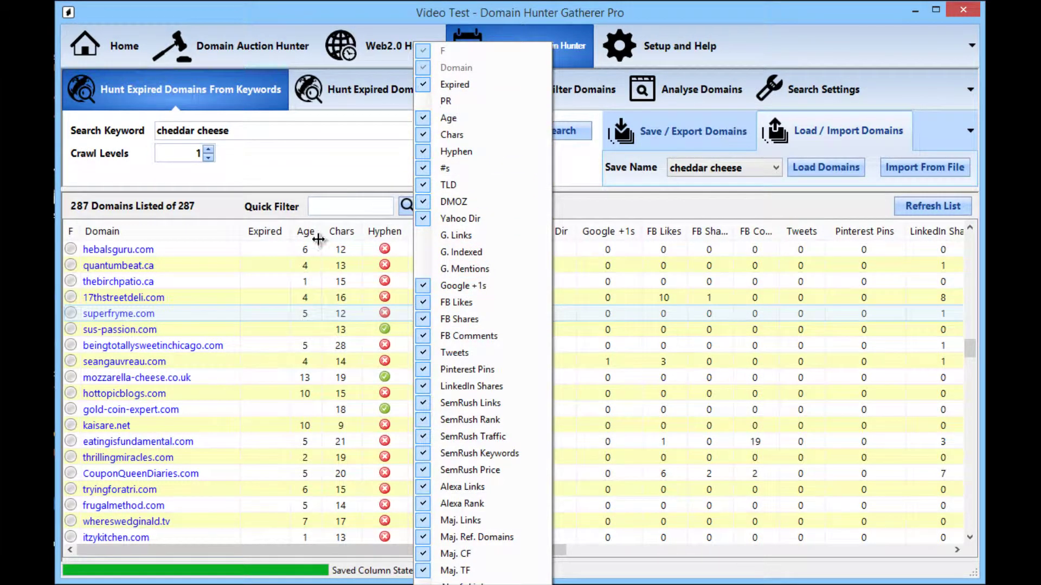
click(297, 268)
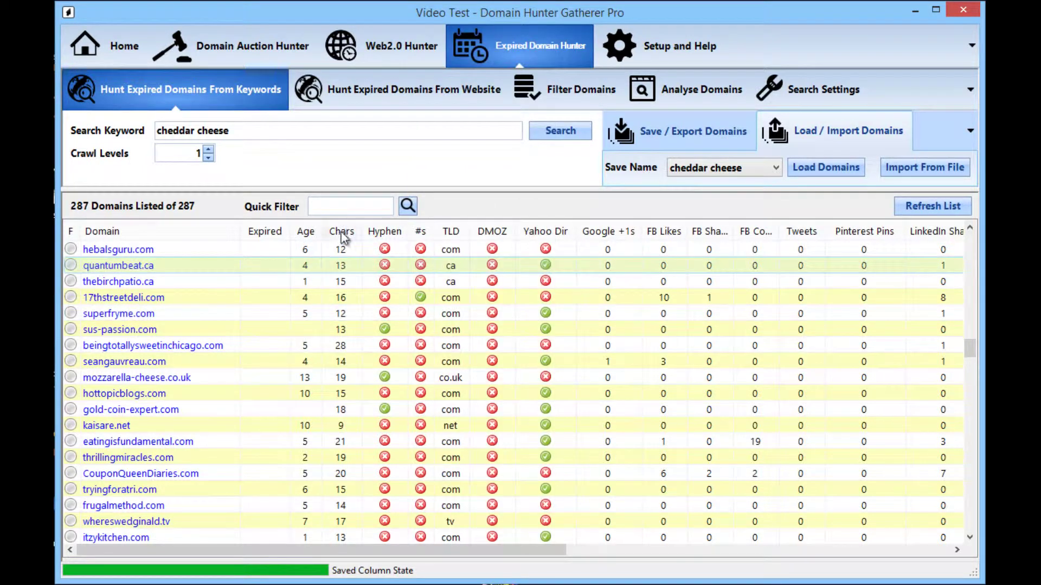
click(685, 89)
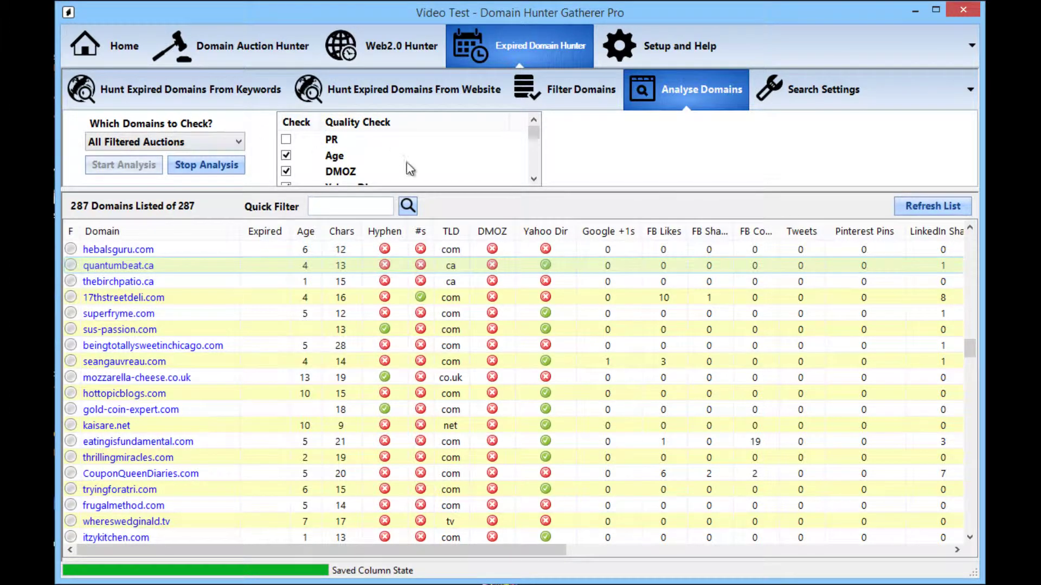
- Return to the keyword hunt results and show the PR column again
click(210, 90)
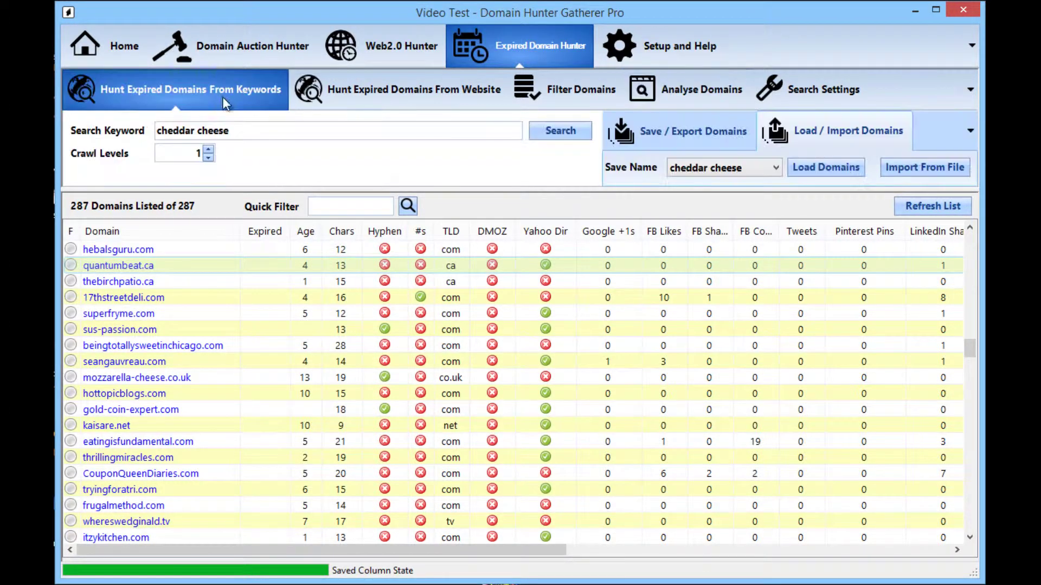
right_click(347, 234)
click(379, 102)
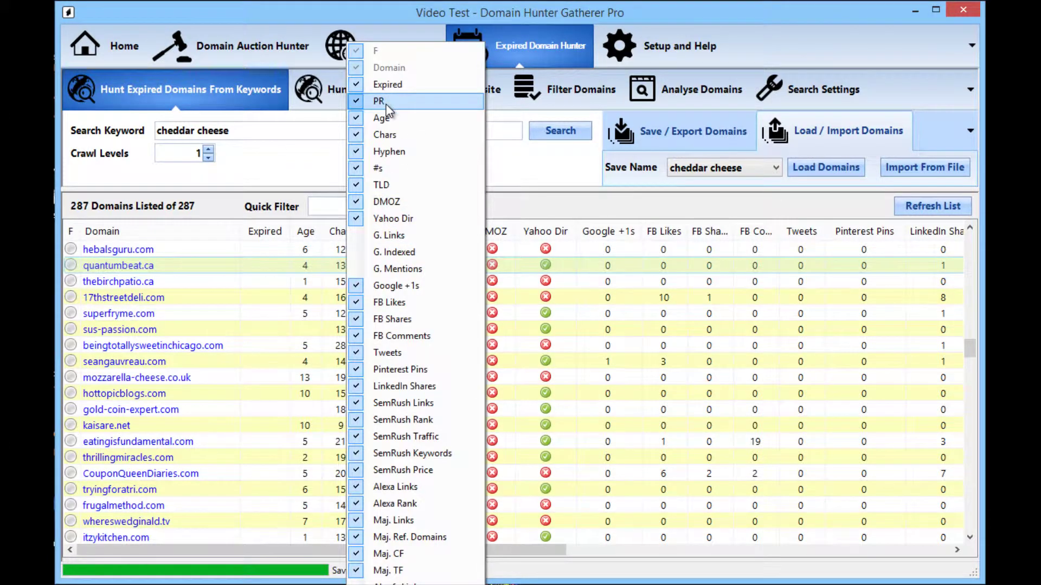
click(328, 317)
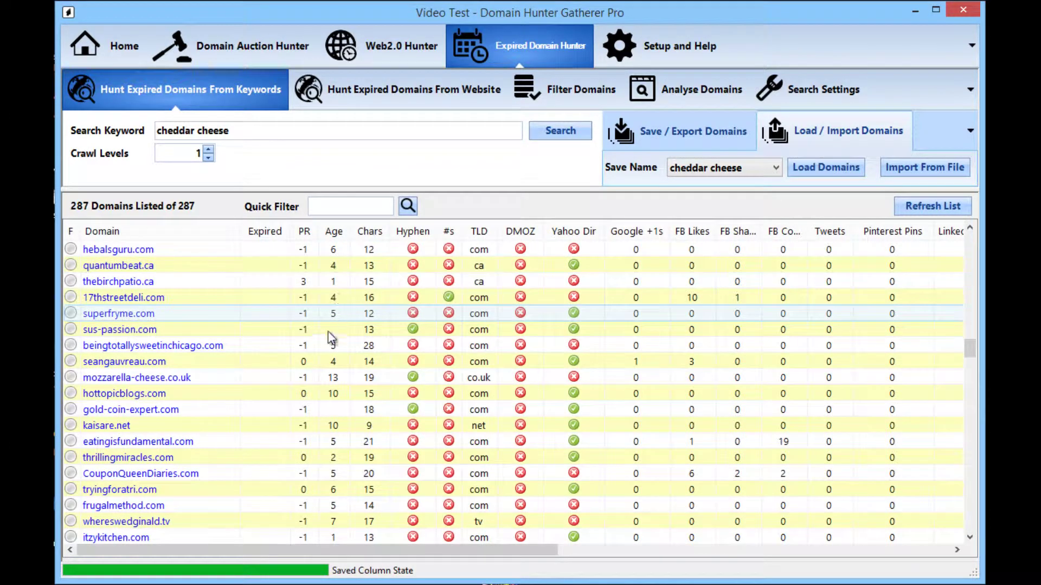
- Hide the SemRush Links, Rank, Traffic, Keywords and Price columns plus the Alexa Links and Alexa Rank columns
scroll(331, 330, down, 2)
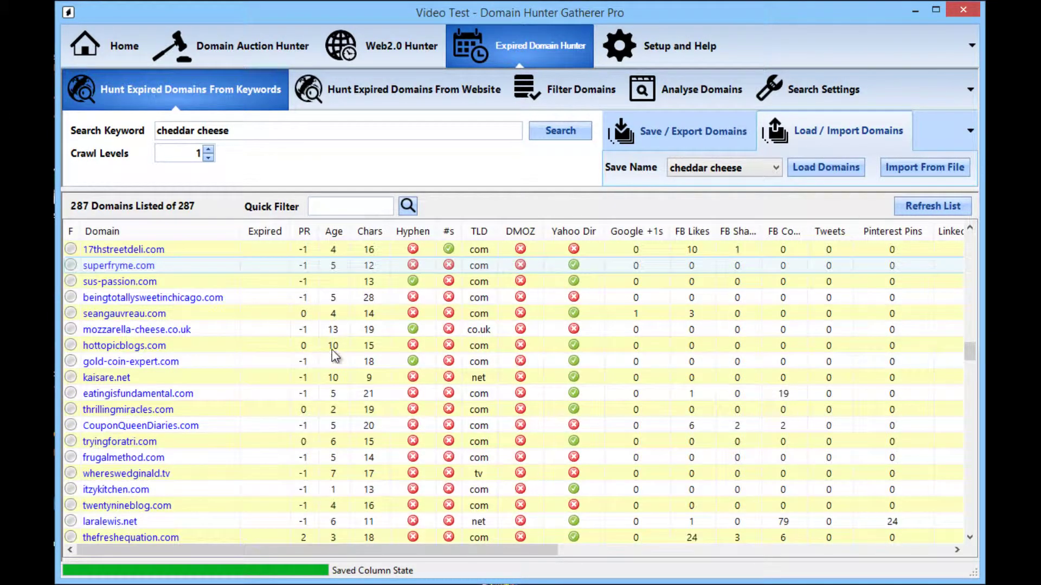
scroll(334, 362, up, 3)
scroll(335, 360, up, 15)
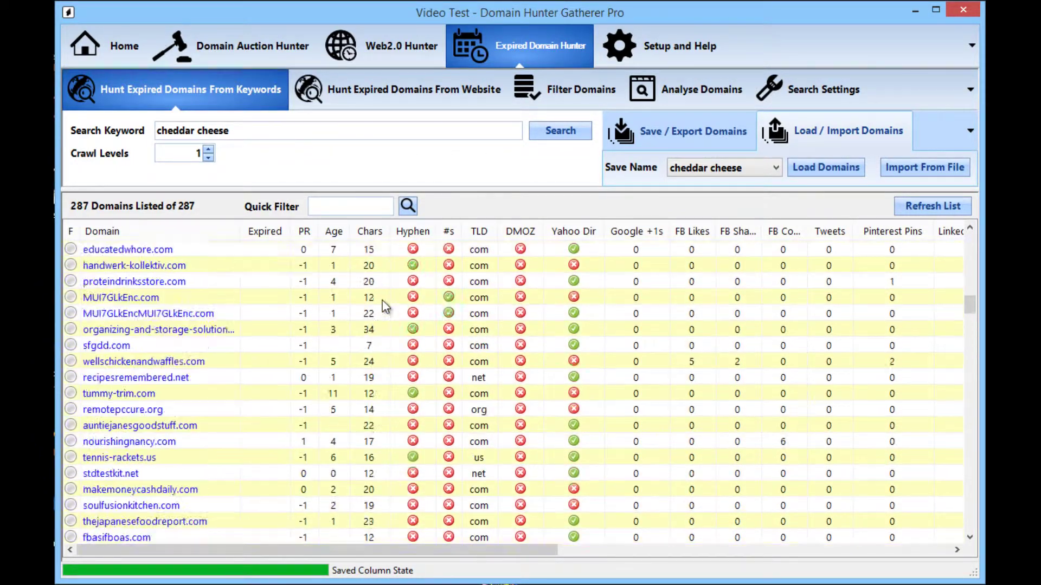
right_click(411, 233)
click(414, 406)
click(414, 421)
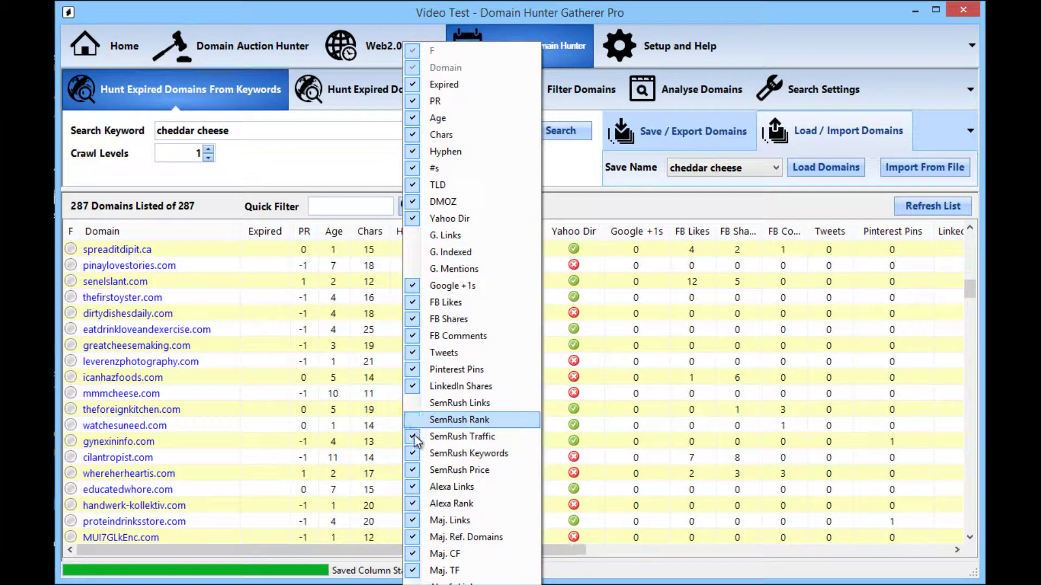
click(414, 437)
click(414, 454)
click(414, 470)
click(415, 487)
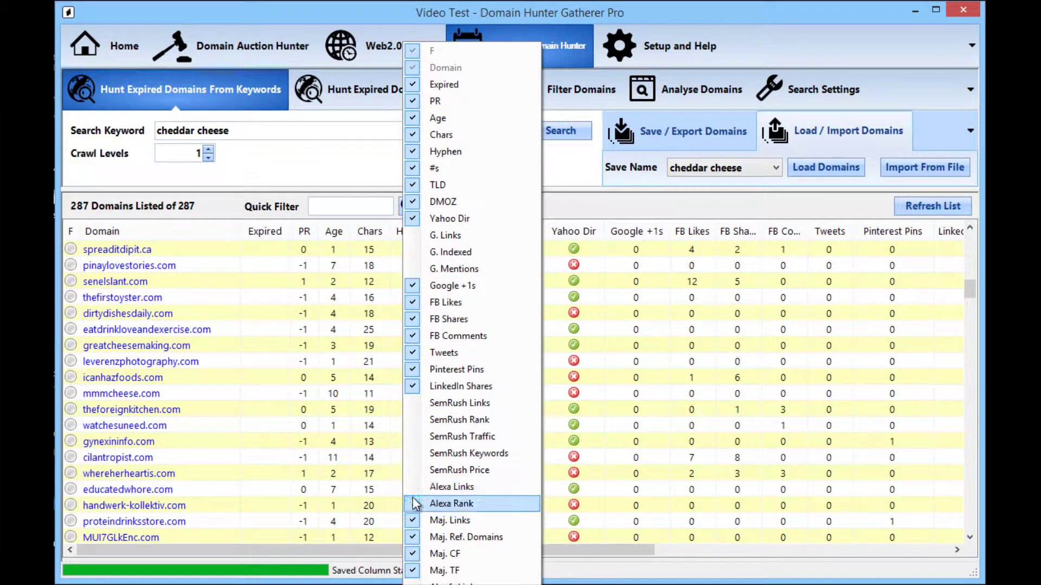
click(414, 504)
- Show all the hidden SemRush and Alexa columns in the domain list again
click(414, 404)
click(414, 420)
click(414, 454)
click(414, 470)
click(414, 486)
click(415, 503)
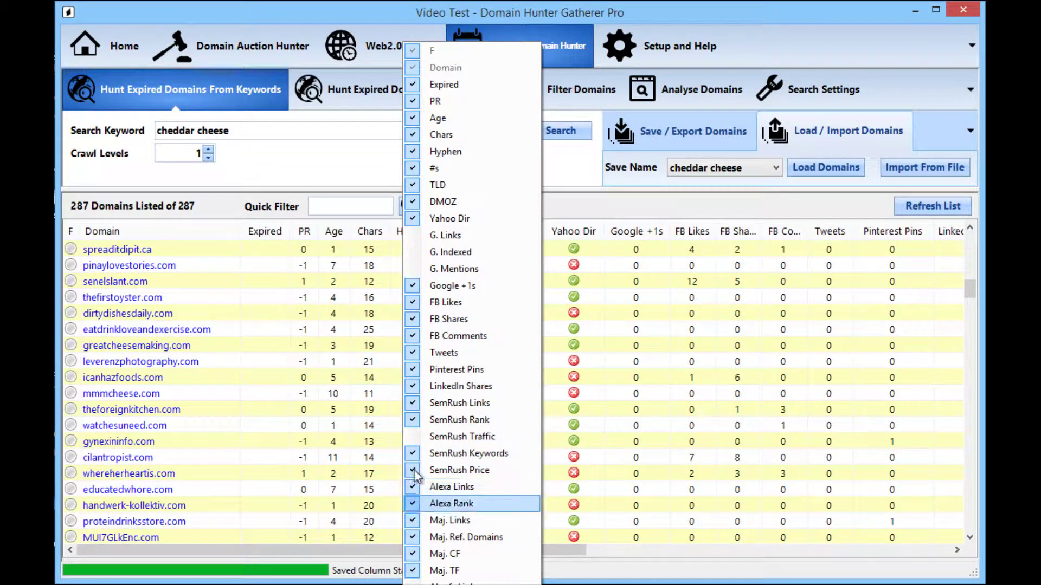
click(413, 437)
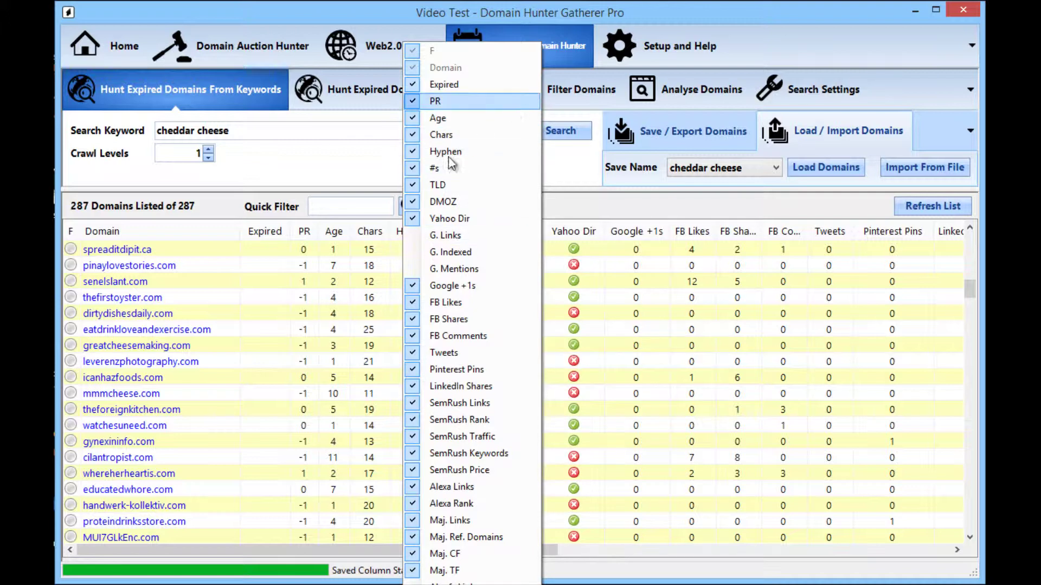
key(Escape)
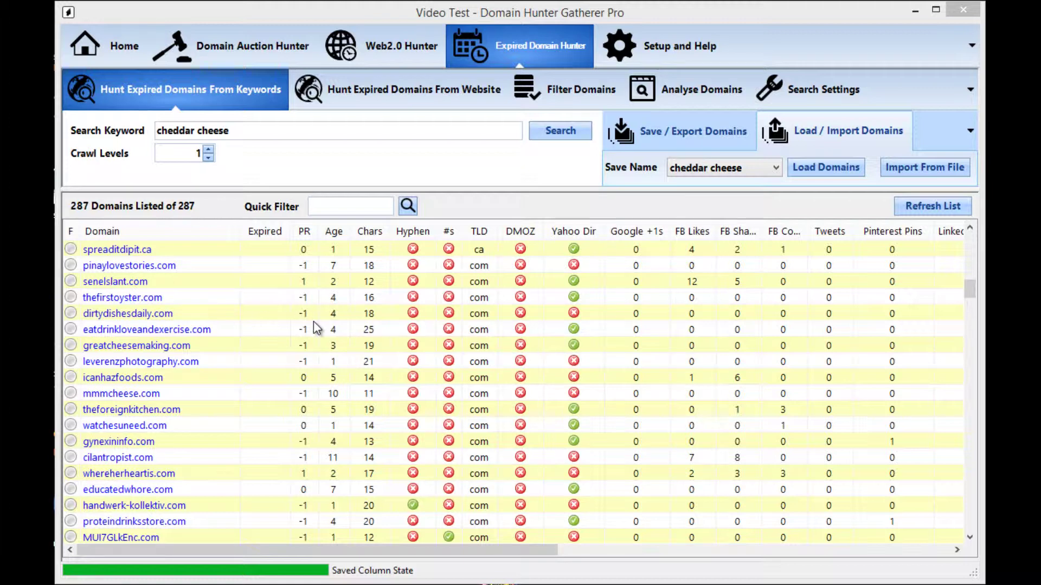
- Mark thefirstoyster.com as a favourite domain
right_click(331, 295)
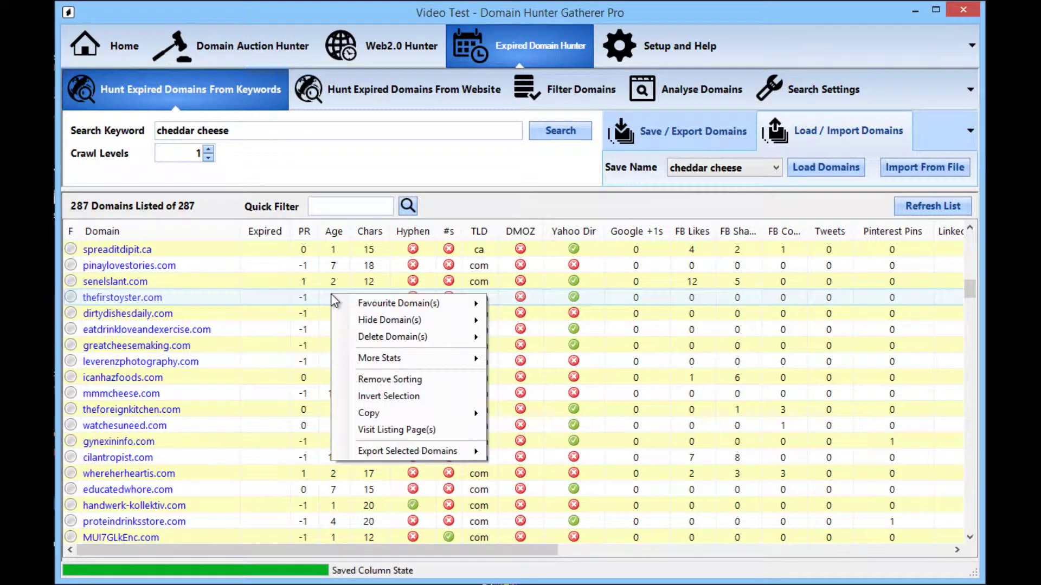
mouse_move(357, 301)
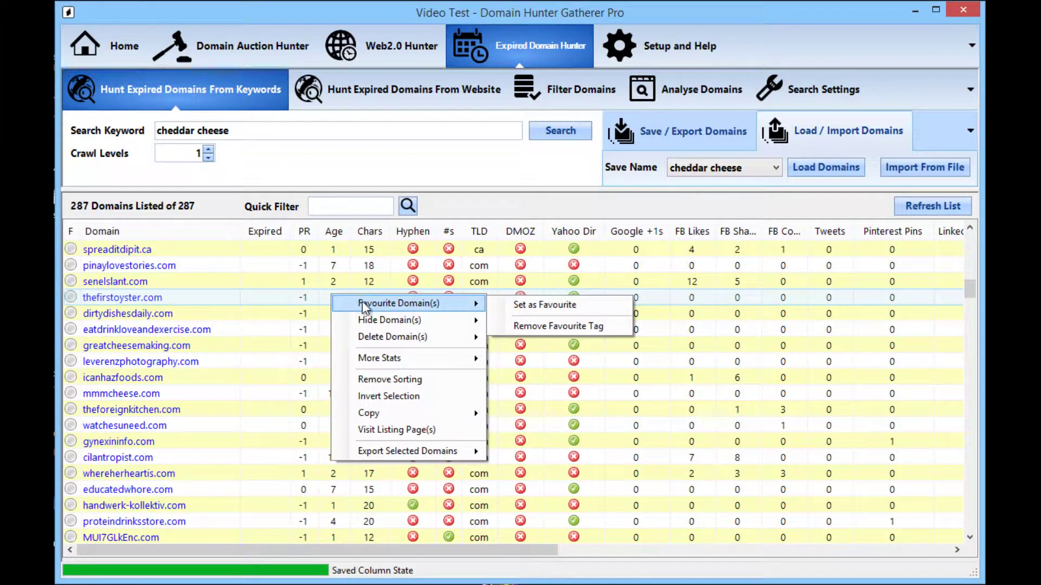
click(362, 302)
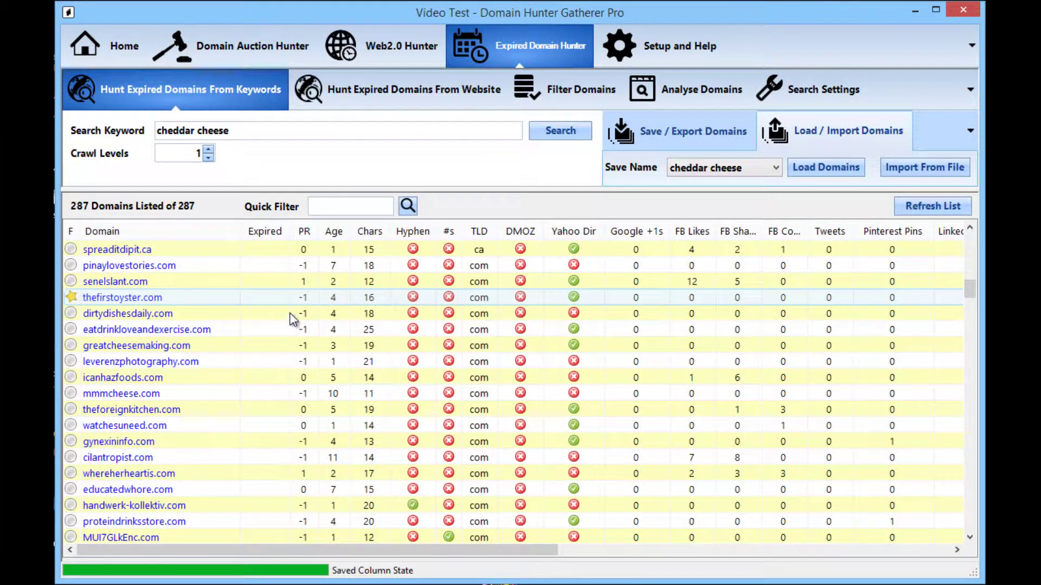
- Mark thebirchpatio.ca and thefreshequation.com as favourite domains
scroll(335, 330, down, 2)
scroll(333, 328, up, 6)
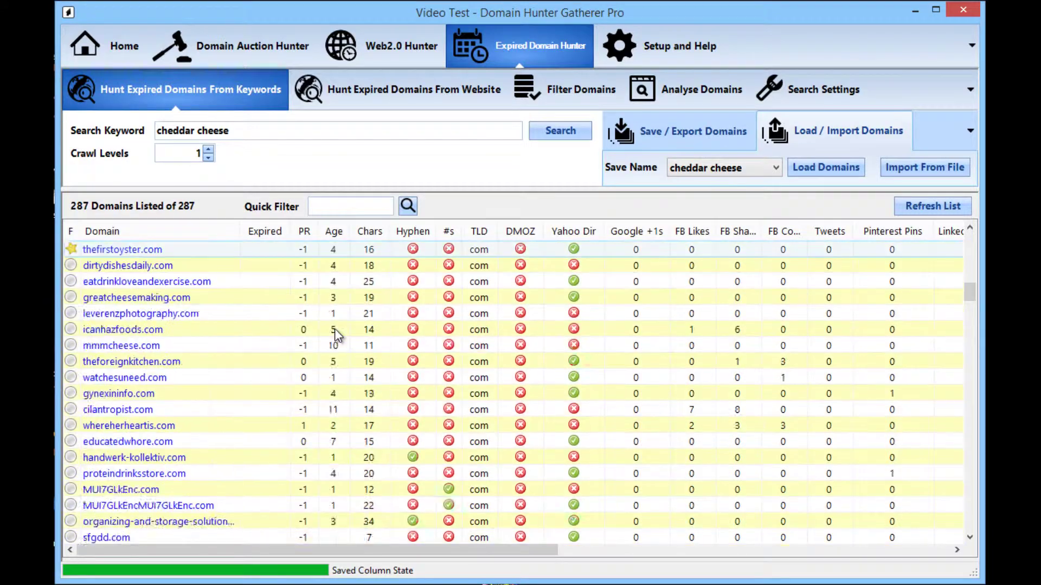
scroll(334, 328, up, 4)
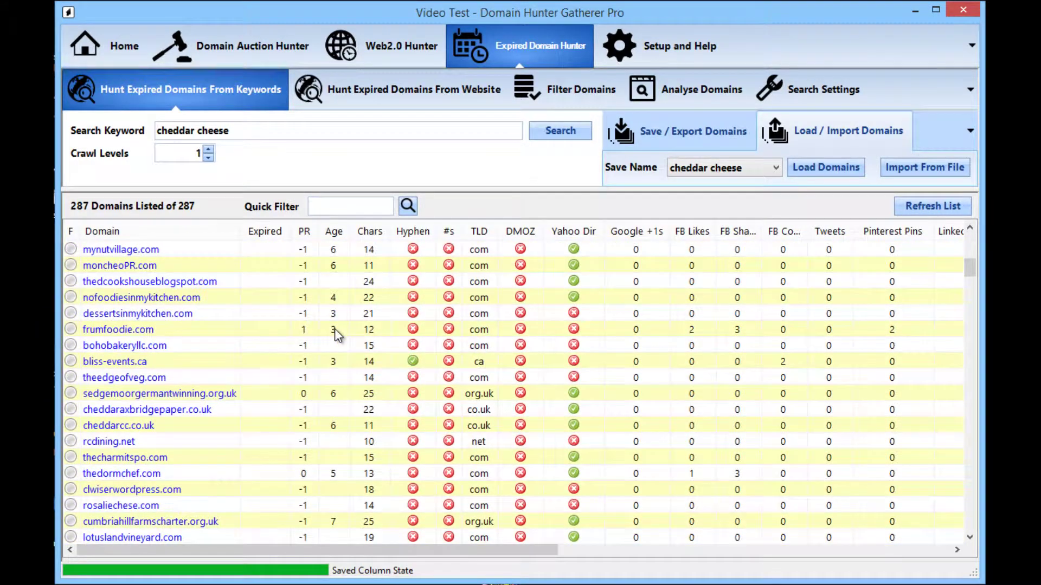
scroll(334, 329, up, 6)
scroll(334, 328, down, 20)
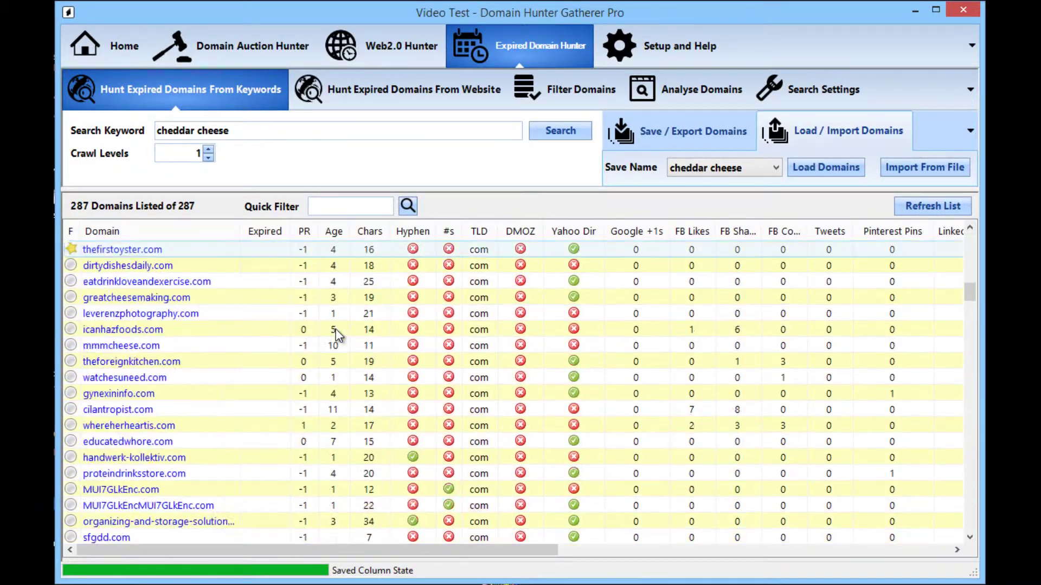
scroll(335, 329, down, 5)
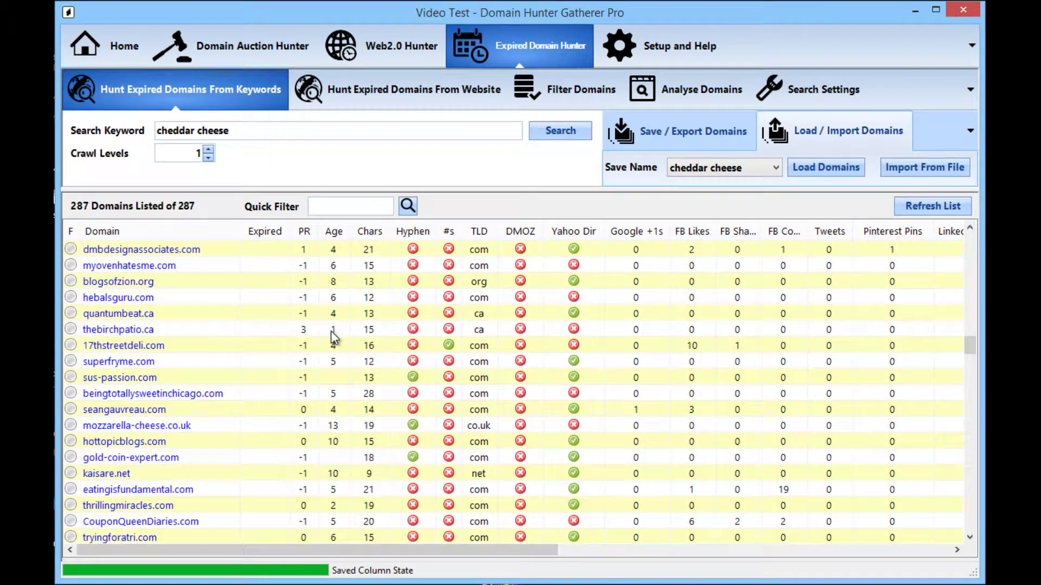
right_click(332, 331)
click(358, 340)
scroll(323, 364, down, 5)
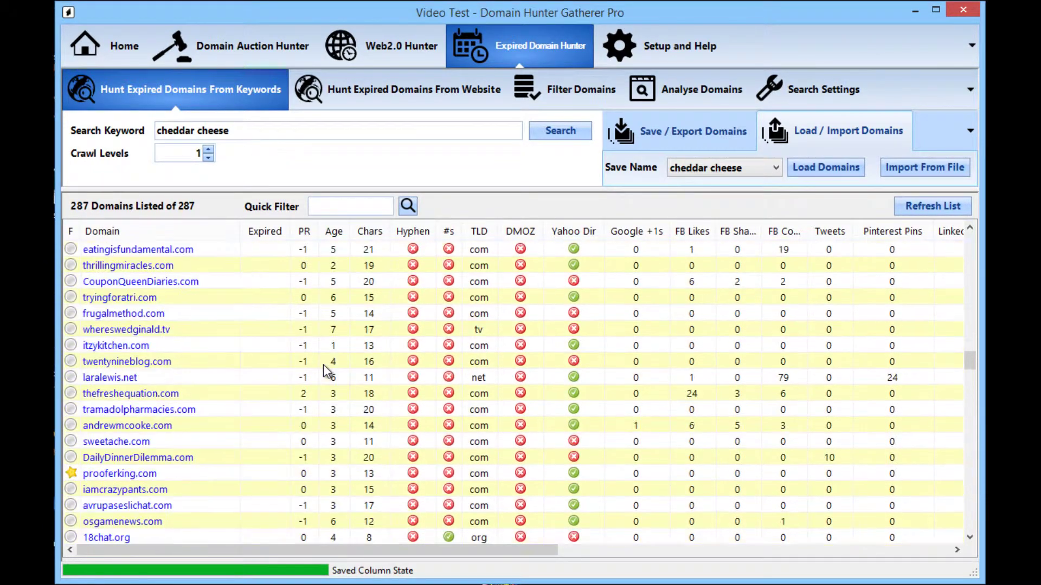
right_click(314, 397)
click(320, 404)
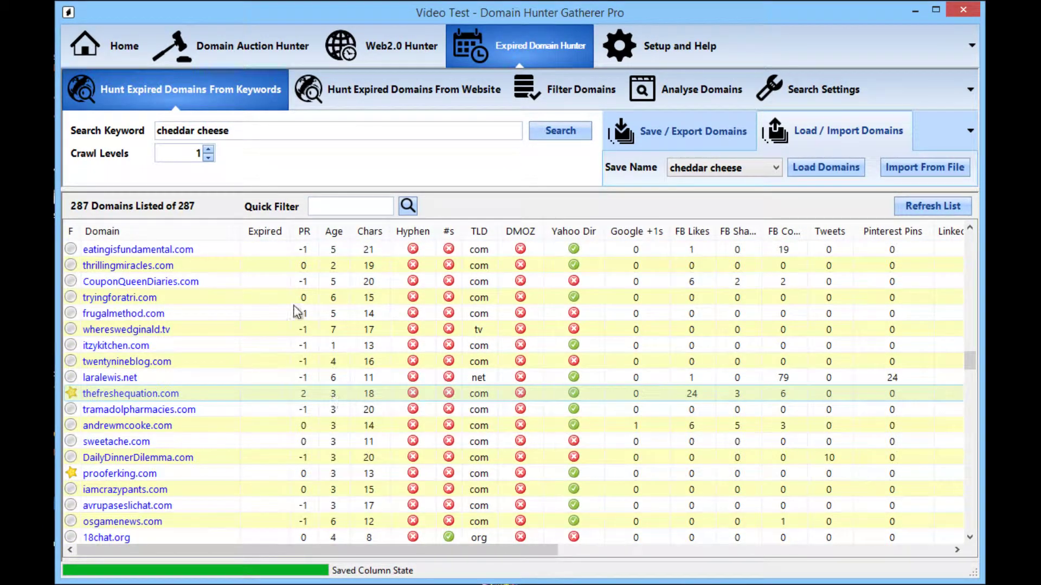
- Restrict the domain list to show only the favourites
right_click(327, 456)
mouse_move(391, 477)
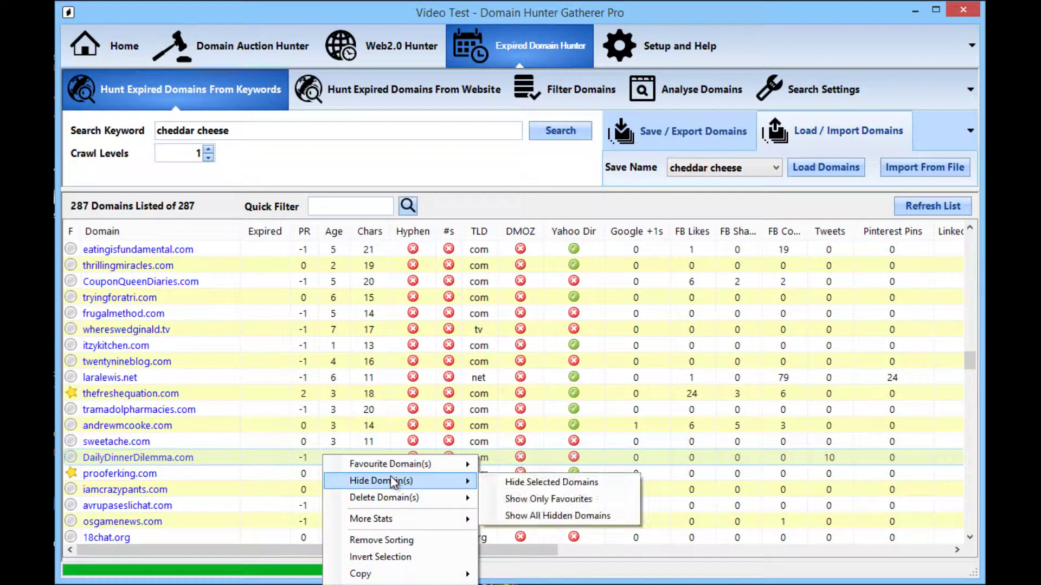
click(595, 499)
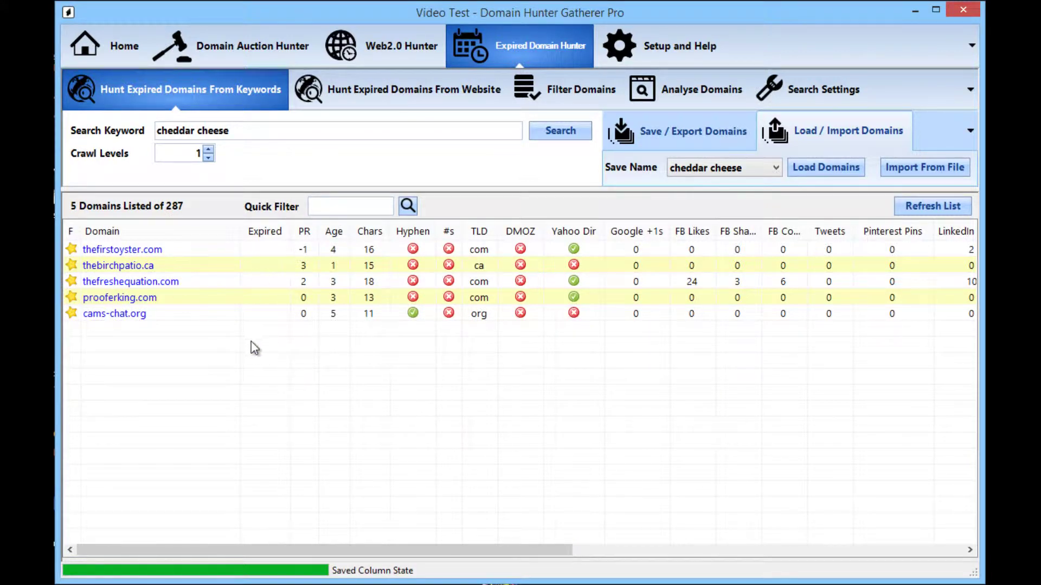
- Show all hidden domains in the list again
right_click(320, 385)
mouse_move(379, 407)
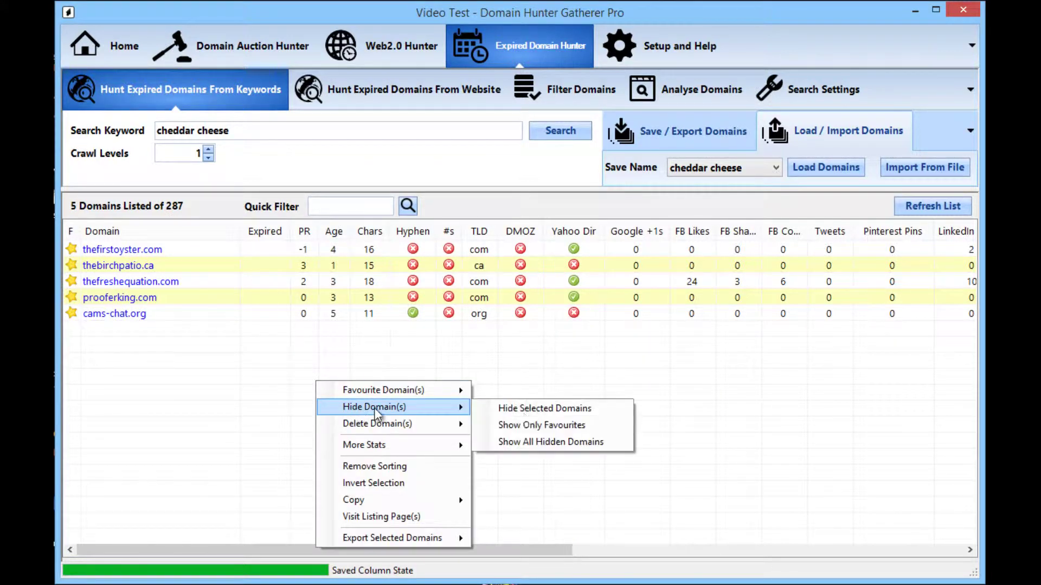
click(541, 443)
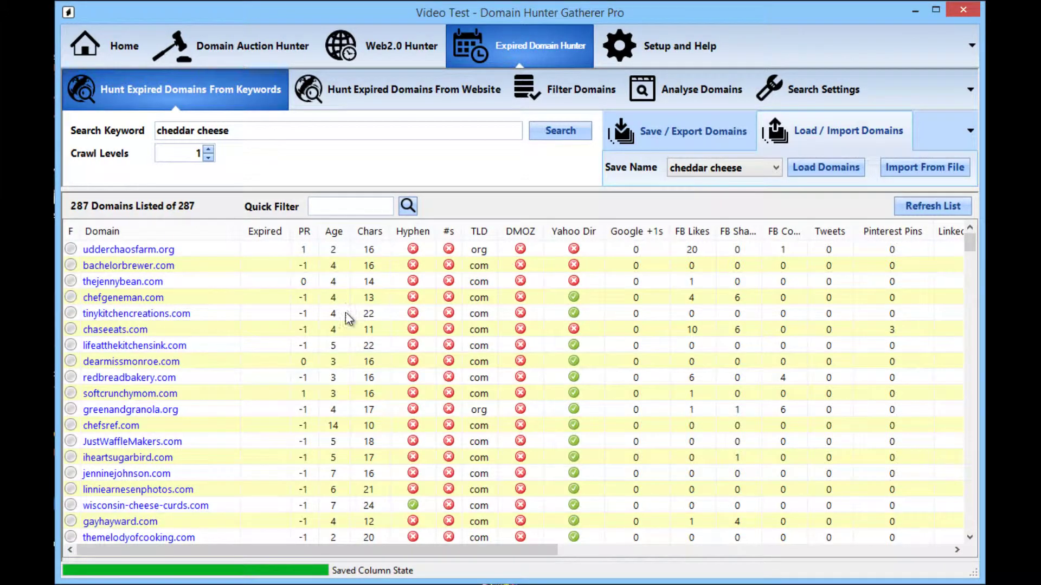
- Hide the domains from dearmissmonroe.com through gayhayward.com in the results list
shift+click(363, 522)
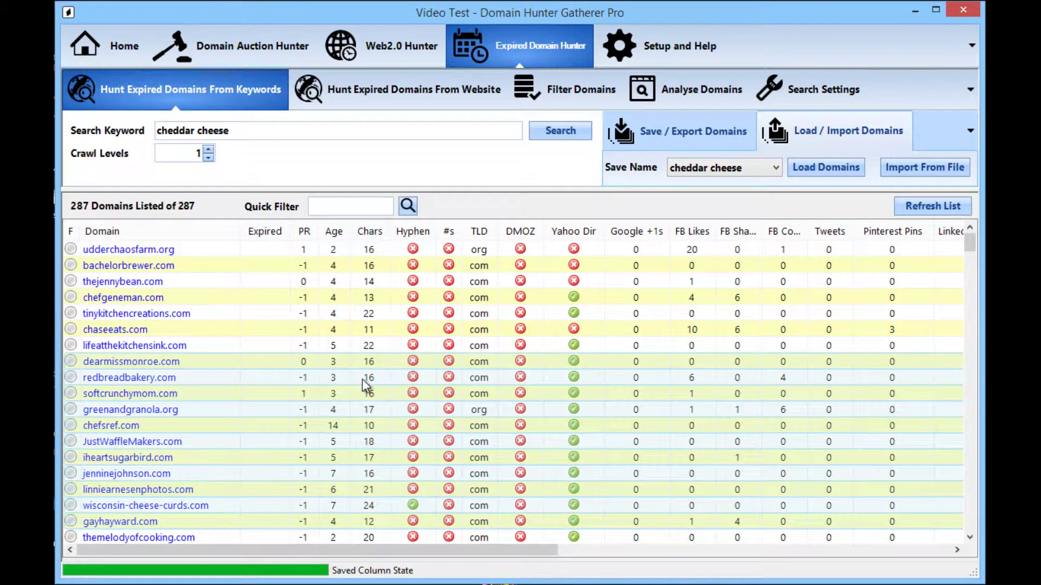
right_click(362, 379)
mouse_move(429, 406)
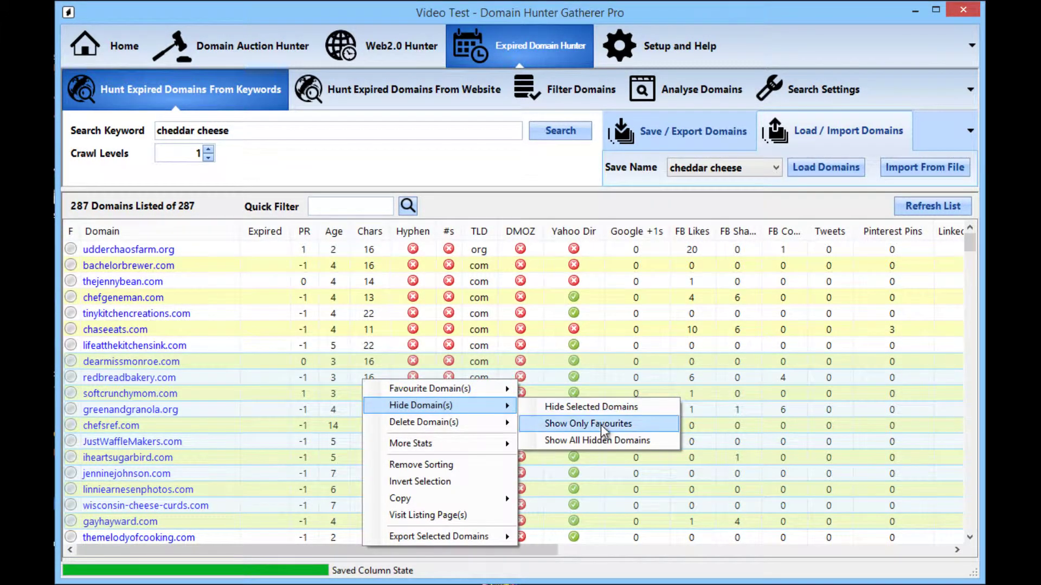
click(625, 411)
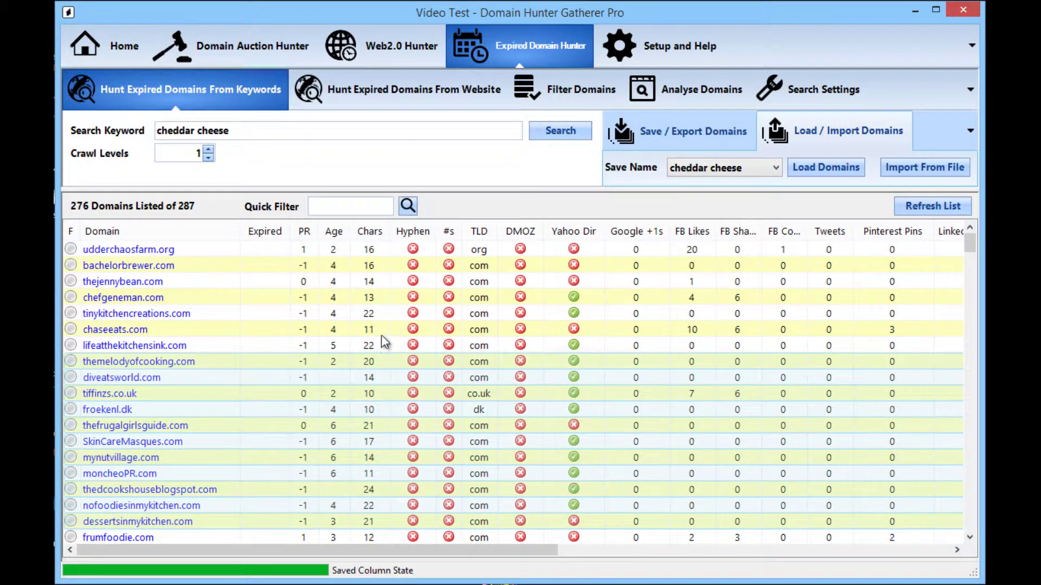
- Invert the domain selection and hide the newly selected domains, keeping only themelodyofcooking.com through dessertsinmykitchen.com listed
scroll(382, 335, down, 1)
right_click(331, 342)
click(415, 431)
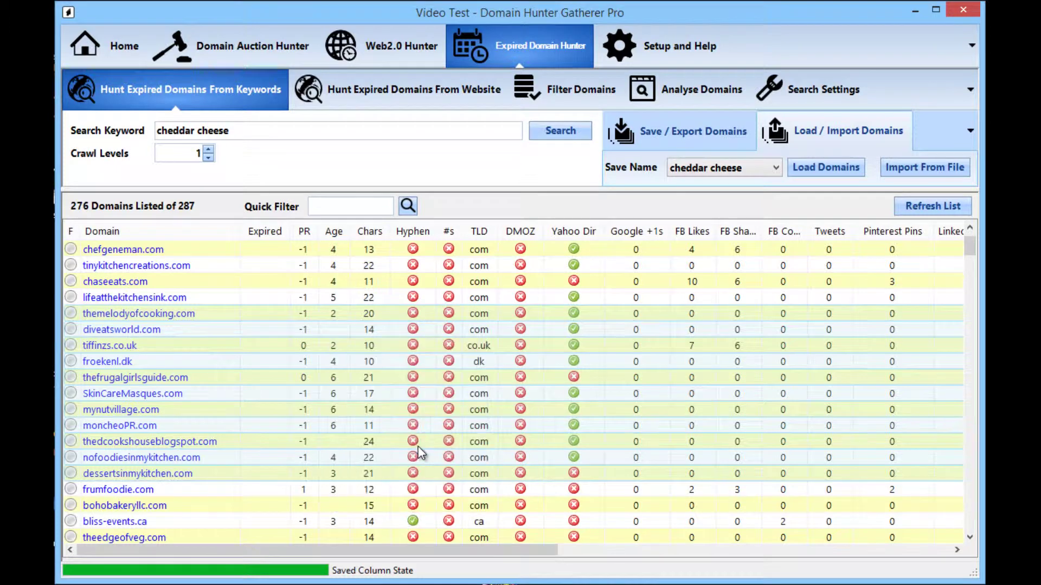
right_click(345, 288)
mouse_move(386, 312)
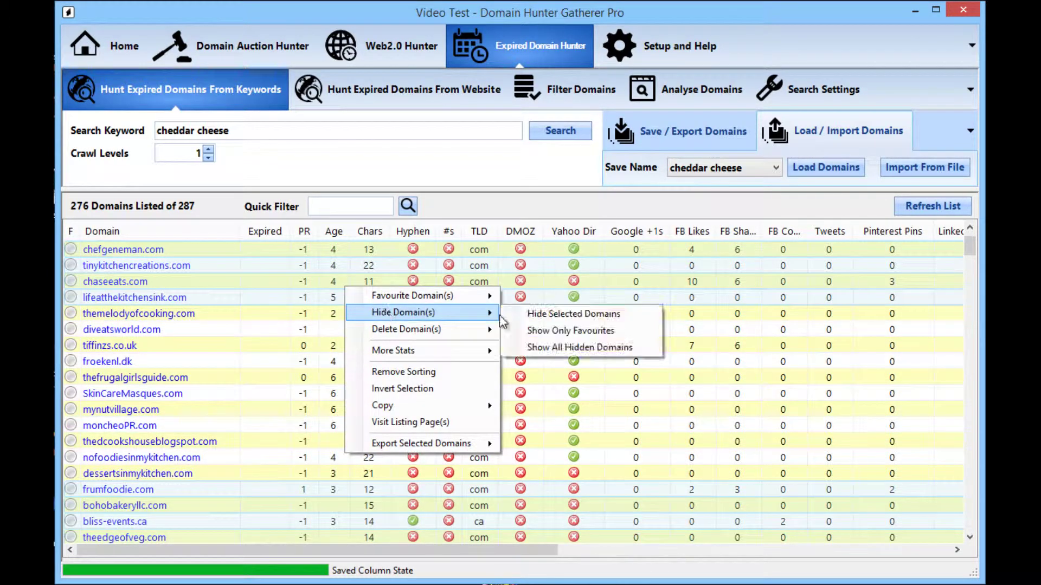
click(584, 332)
- Bring all the hidden domains back into the results list
right_click(289, 440)
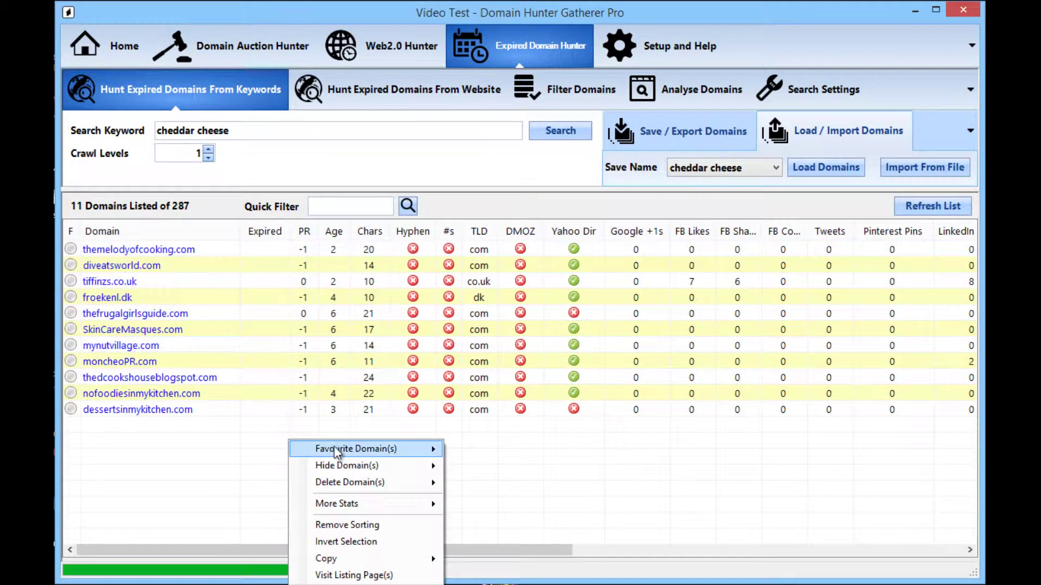
mouse_move(344, 466)
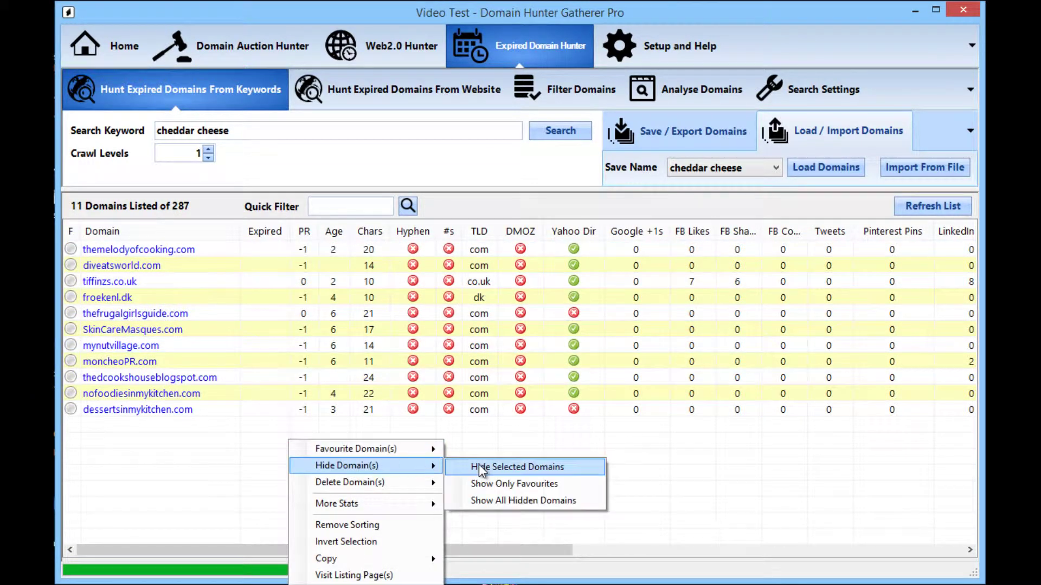
click(557, 499)
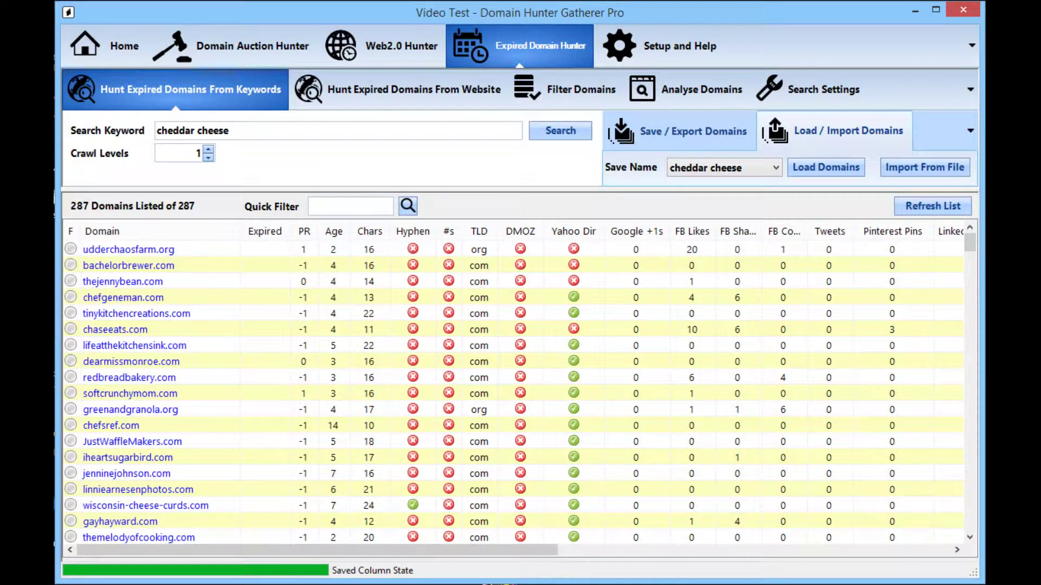
- Delete chaseeats.com from the domain list
right_click(334, 329)
mouse_move(379, 373)
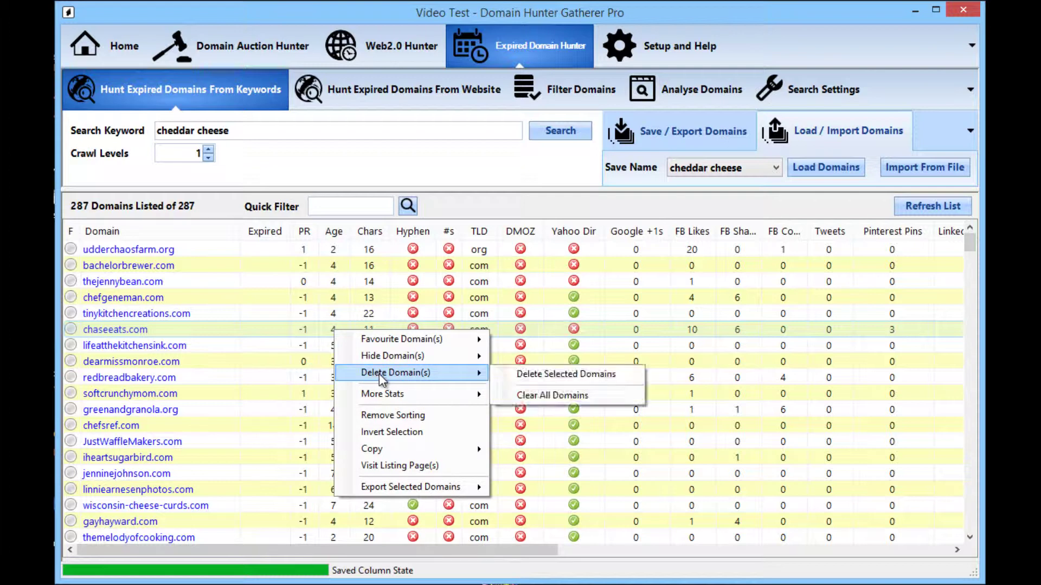
click(552, 376)
- Delete the block of domains from lifeatthekitchensink.com through linniearnesenphotos.com from the list
click(323, 473)
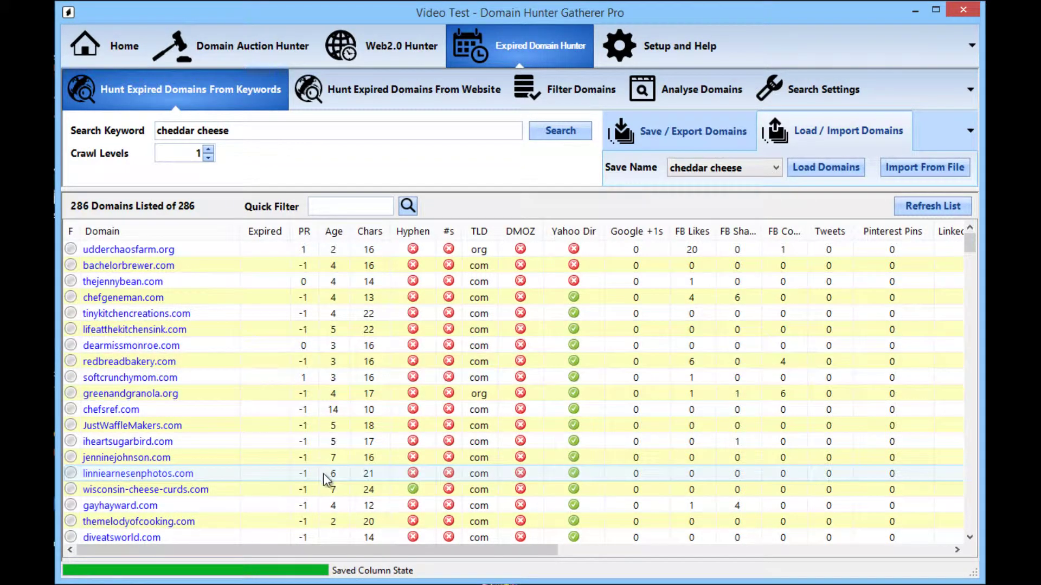
shift+click(330, 329)
right_click(334, 367)
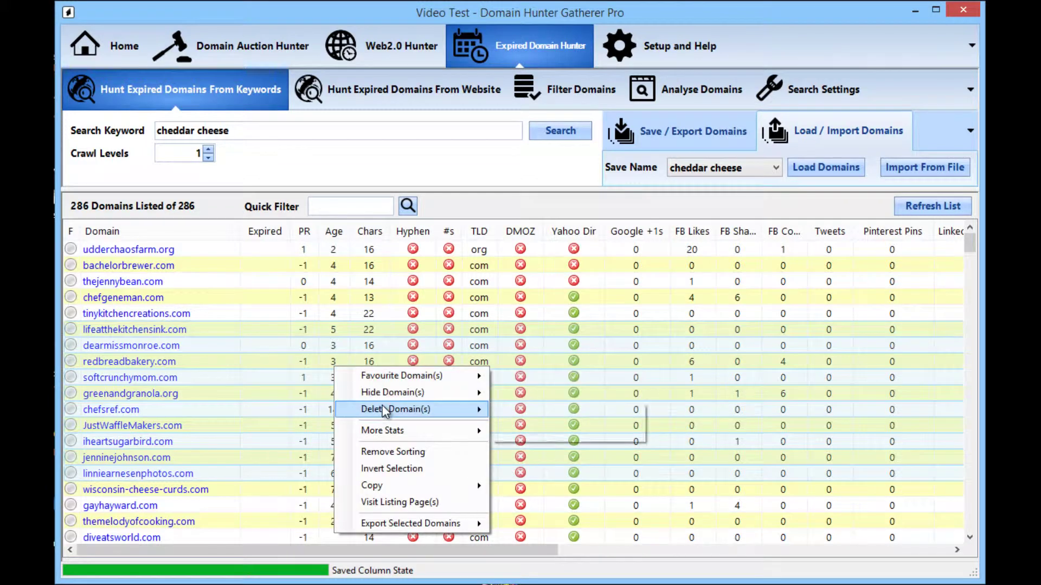
mouse_move(403, 410)
click(549, 413)
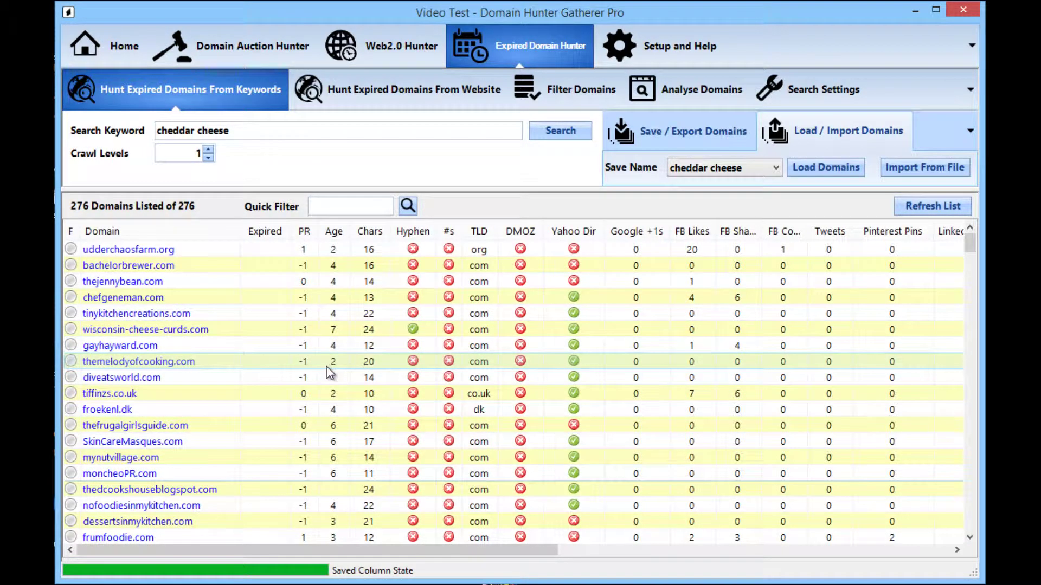
- Copy the complete rows of the domains from themelodyofcooking.com through nofoodiesinmykitchen.com
scroll(319, 368, down, 1)
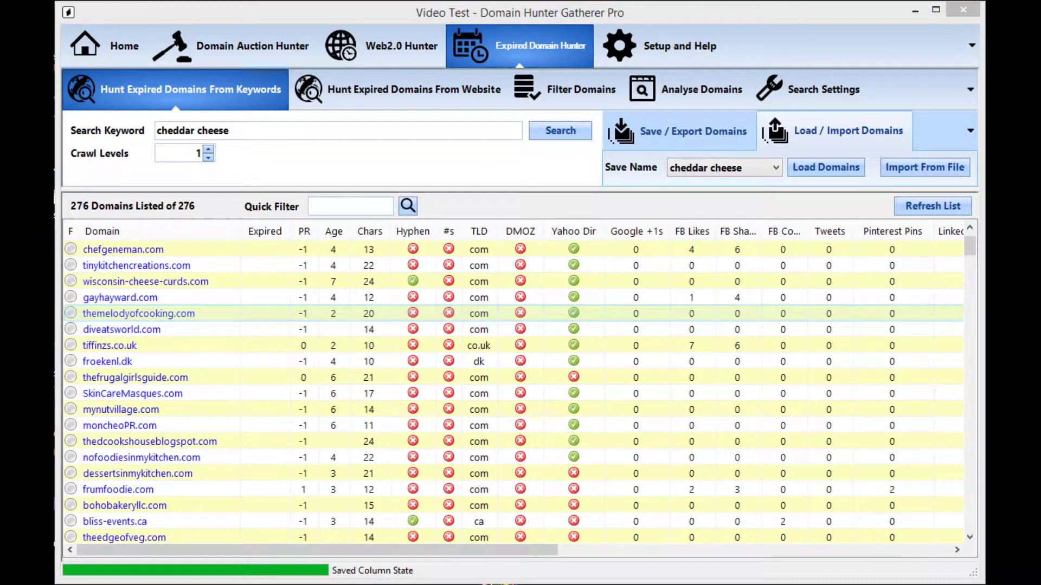
shift+click(360, 455)
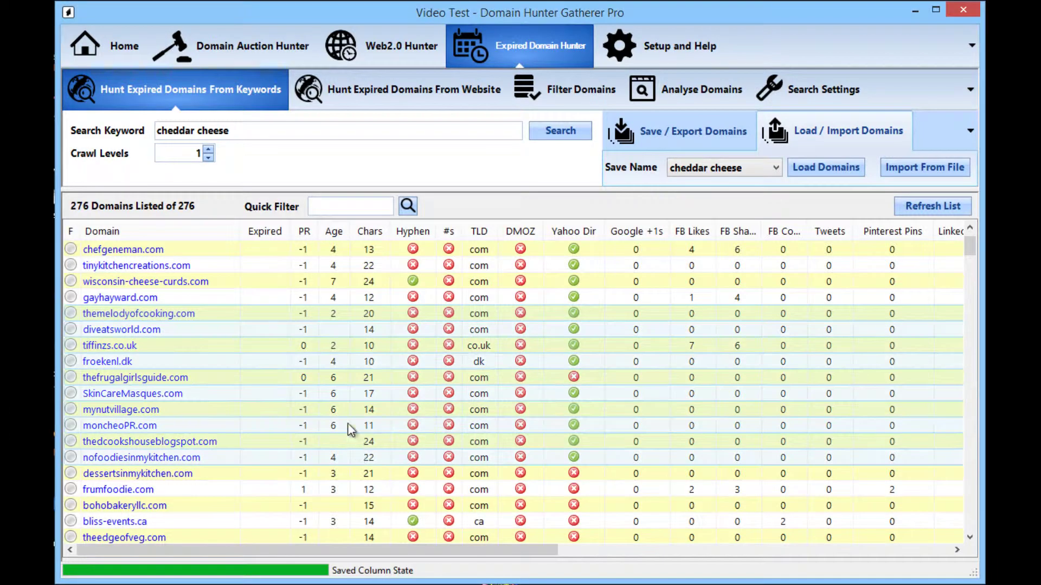
right_click(335, 360)
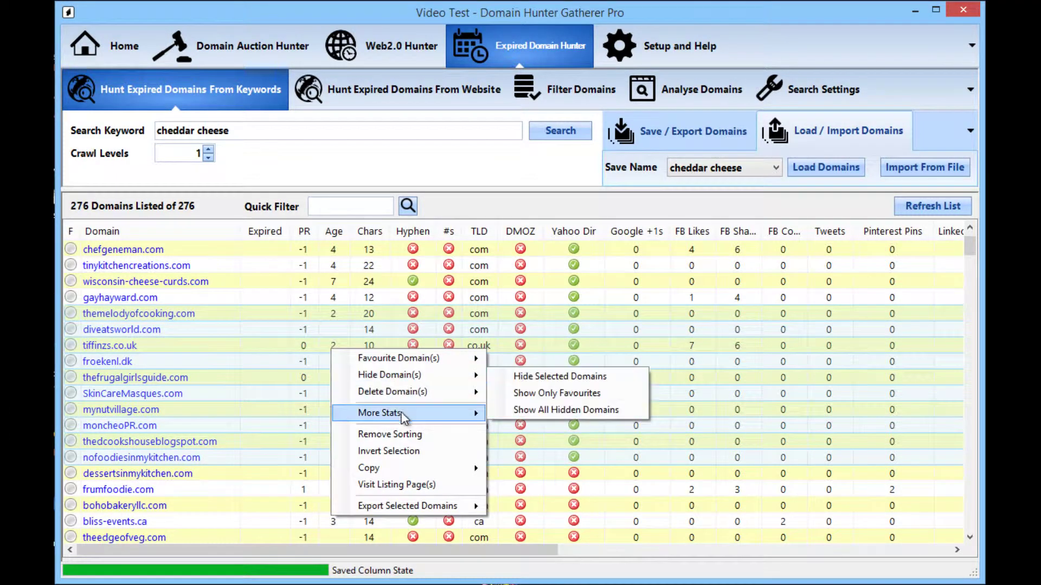
mouse_move(423, 468)
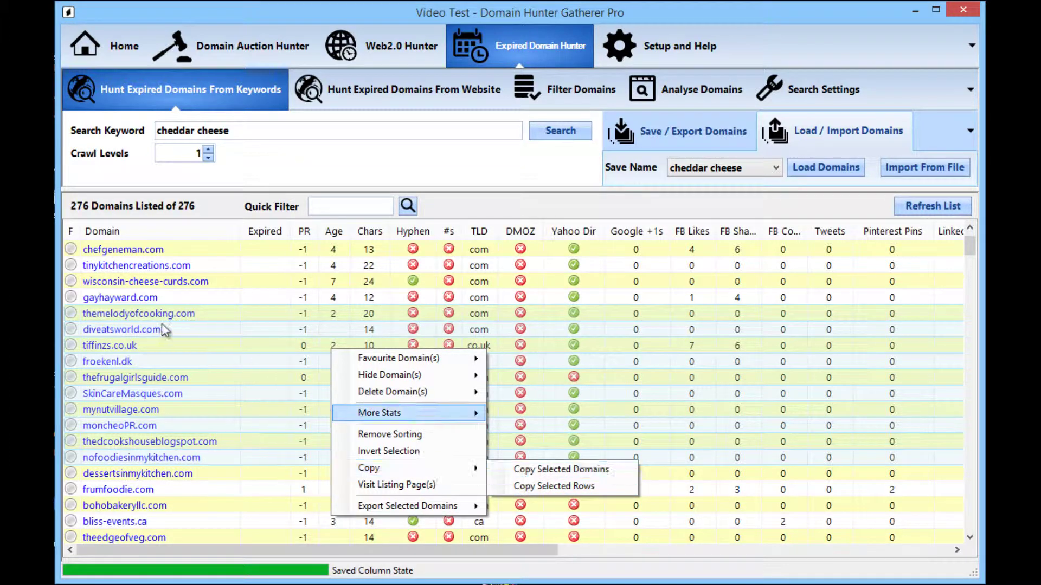
mouse_move(401, 413)
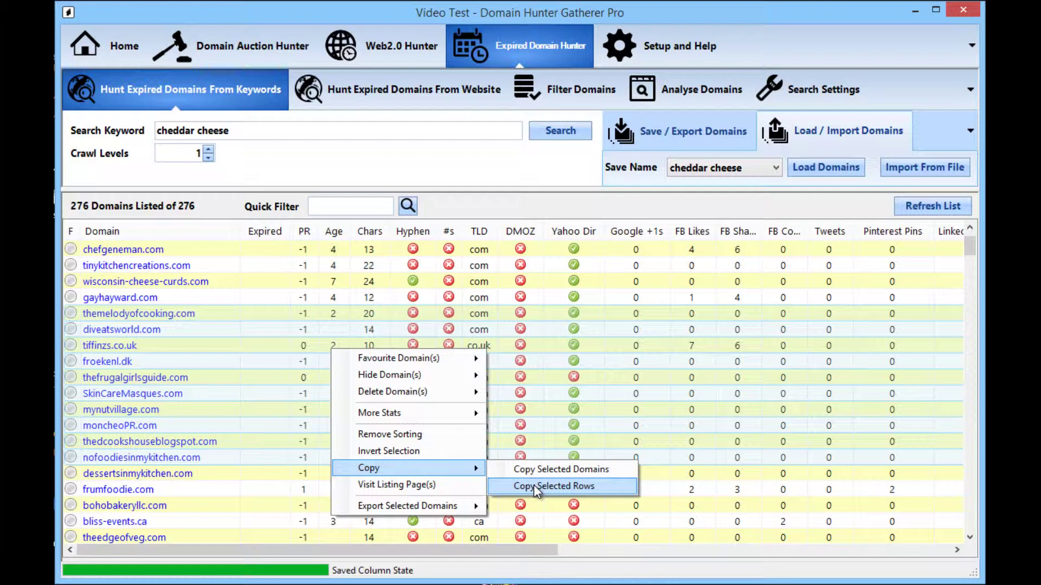
click(533, 485)
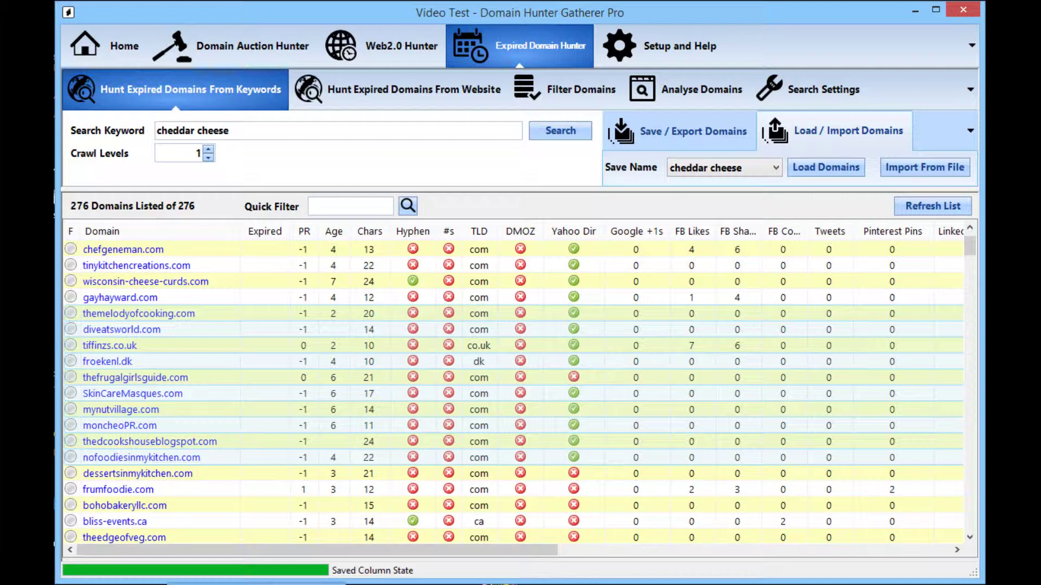
- Open a blank Excel workbook, enlarge its window over the domain list, and paste the copied rows at cell A1
right_click(661, 584)
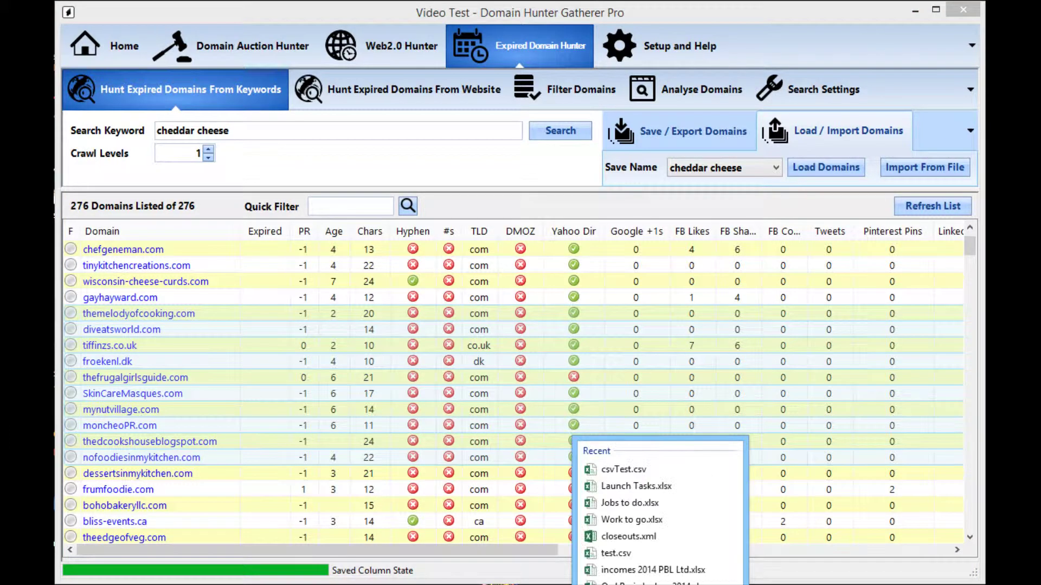
click(660, 584)
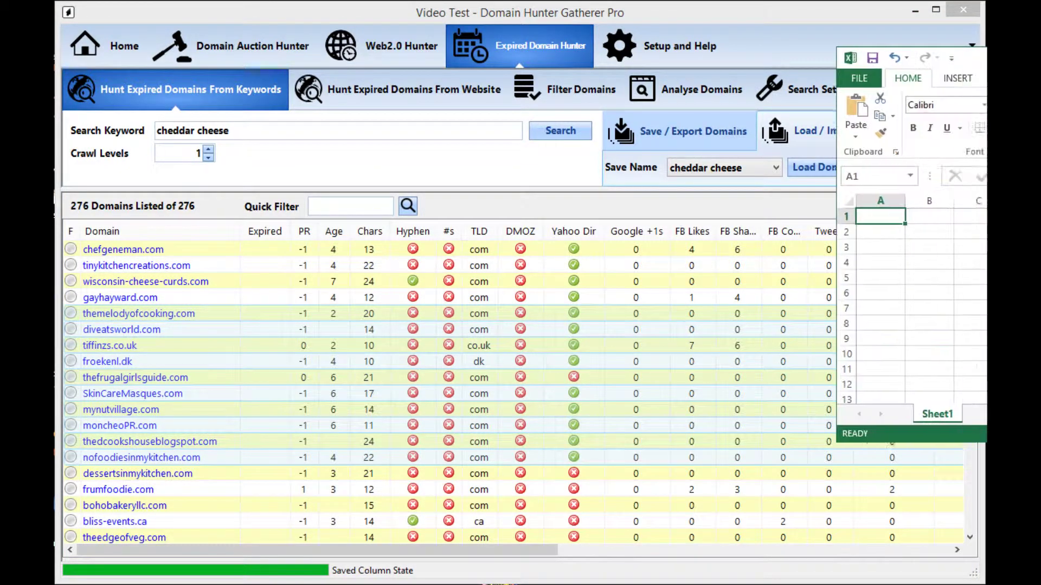
drag(1040, 54, 344, 25)
drag(779, 415, 976, 582)
key(ctrl+v)
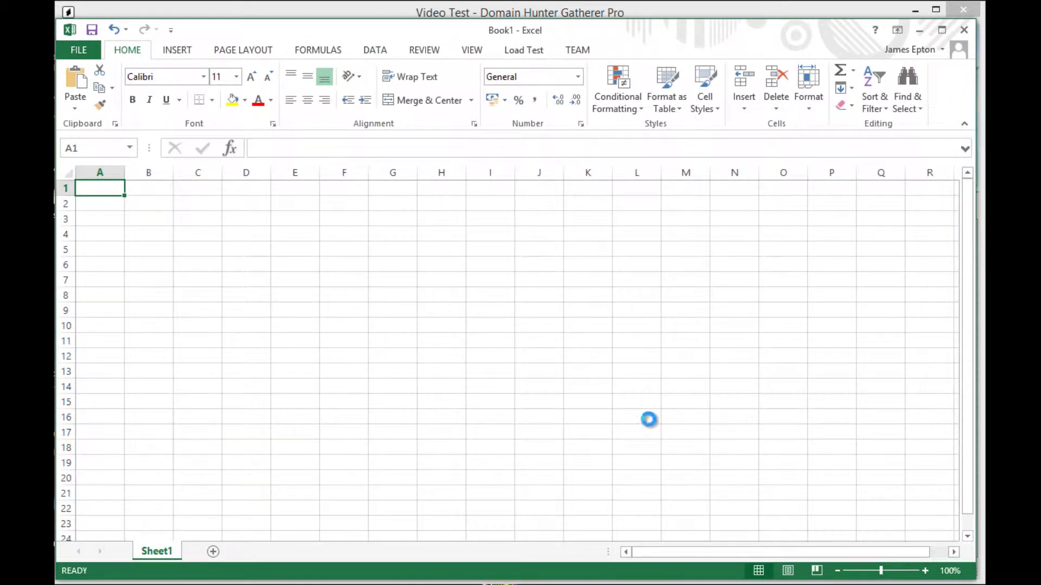
- Widen column B so each pasted domain name fits on one line
click(327, 352)
scroll(228, 324, down, 3)
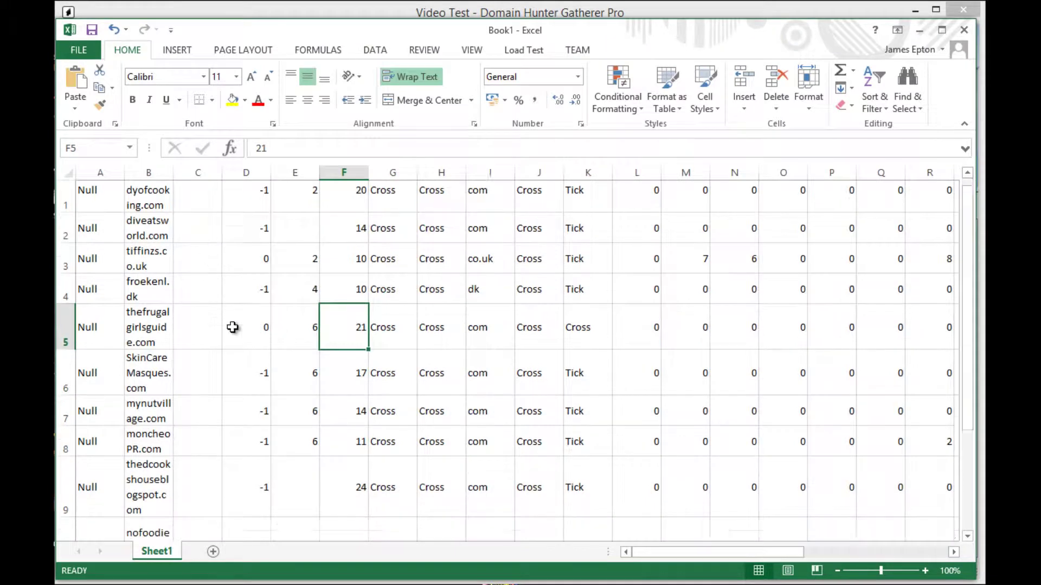
scroll(227, 324, up, 3)
drag(173, 174, 279, 174)
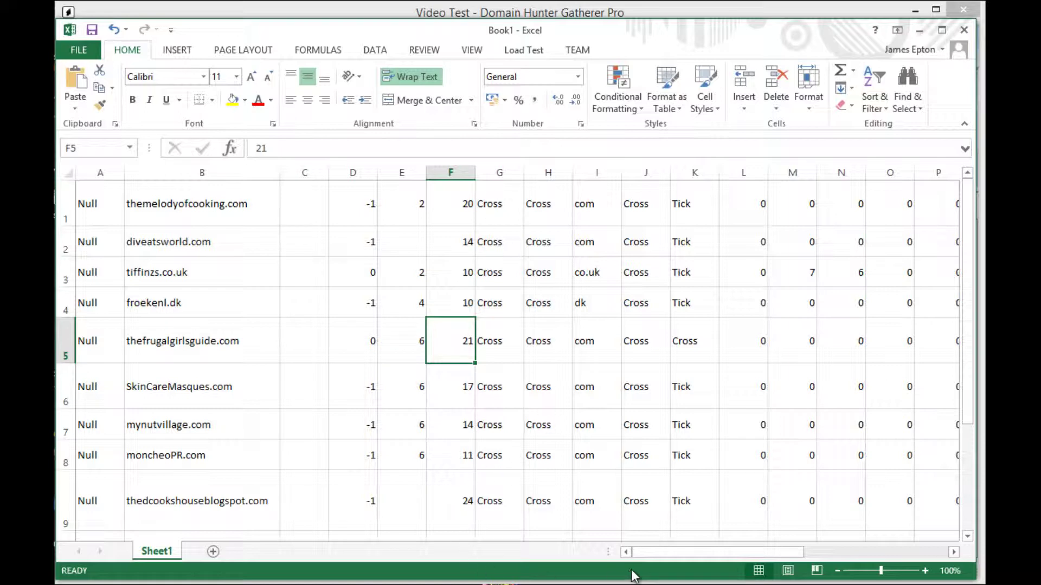
- Close the Excel workbook without saving and return to Domain Hunter Gatherer
drag(659, 551, 560, 562)
click(964, 30)
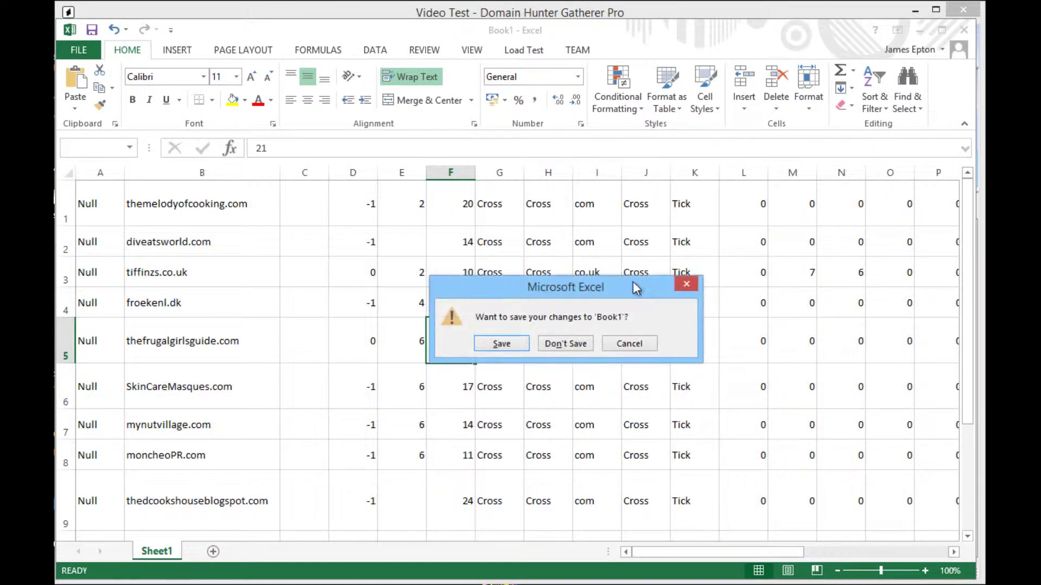
click(577, 345)
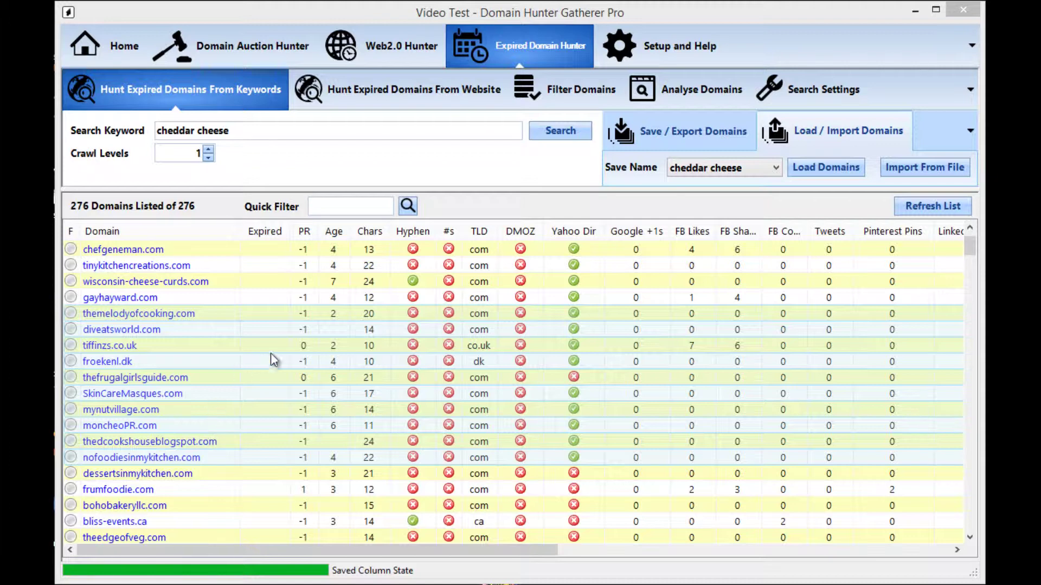
right_click(326, 340)
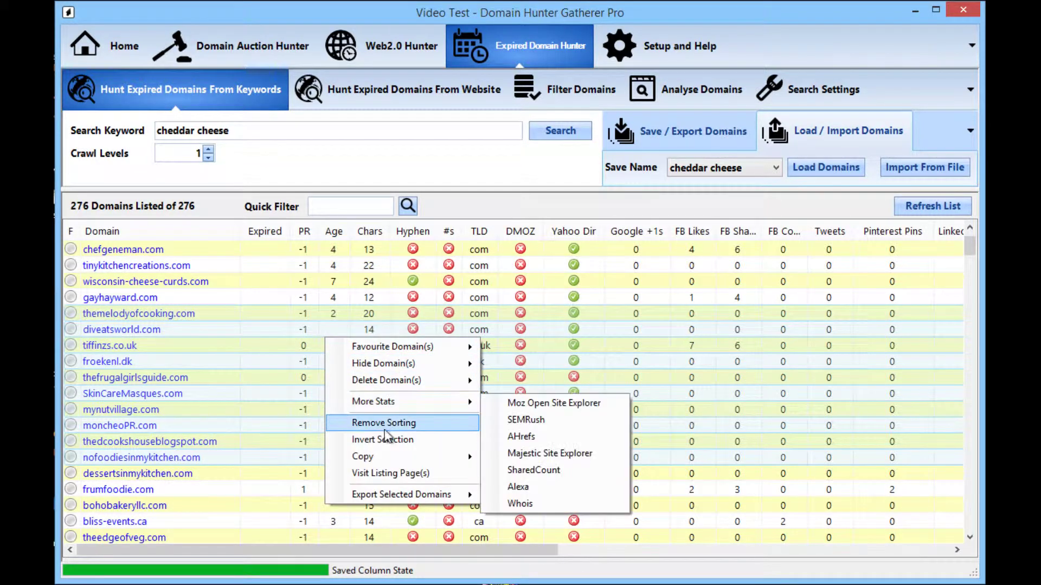
click(302, 402)
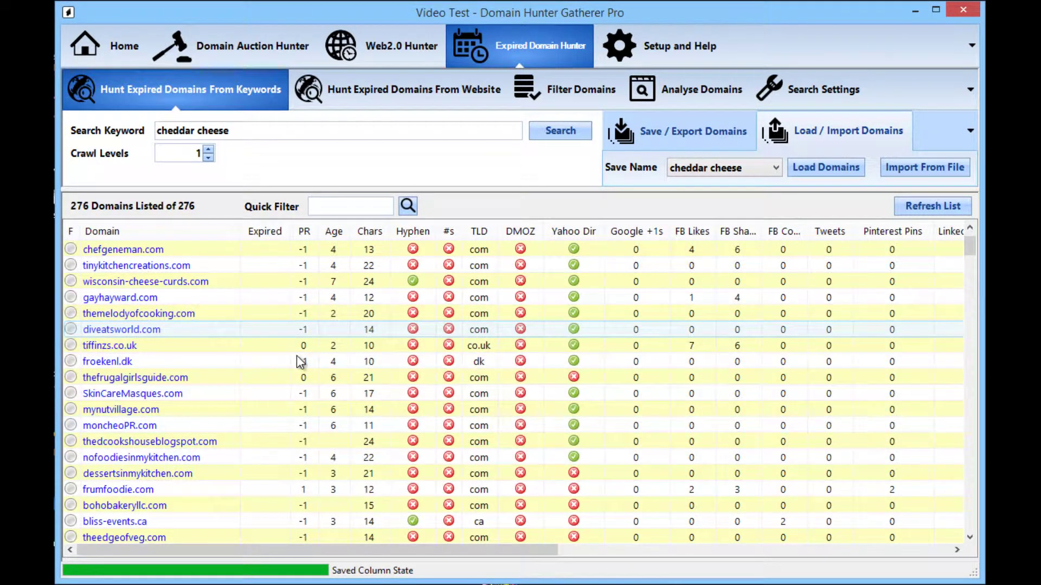
- Open the Namecheap lookup for cheddaraxbridgepaper.co.uk, check its availability and yearly price, and minimize the browser
scroll(190, 359, down, 4)
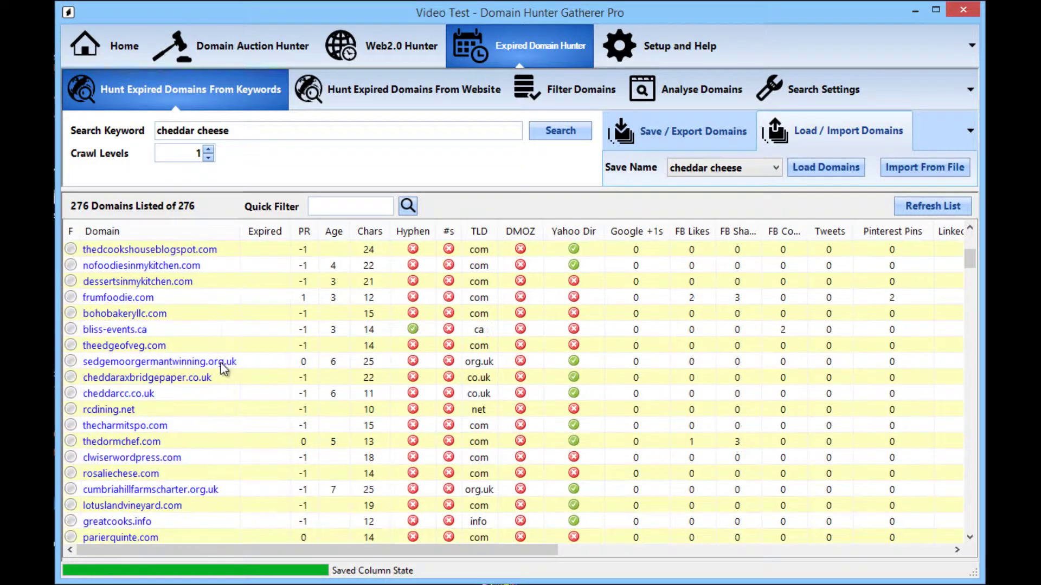
click(156, 385)
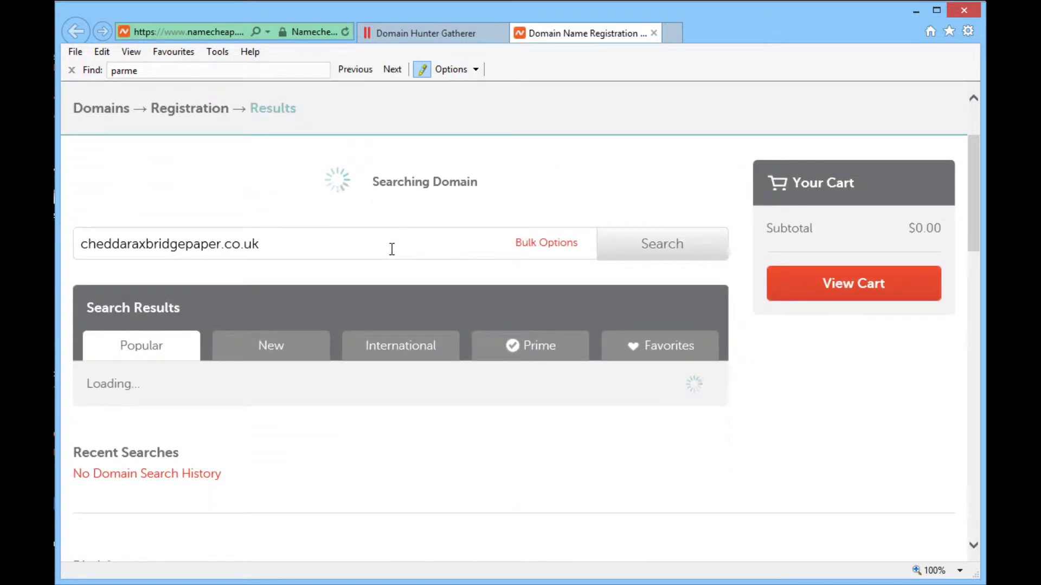
triple_click(574, 177)
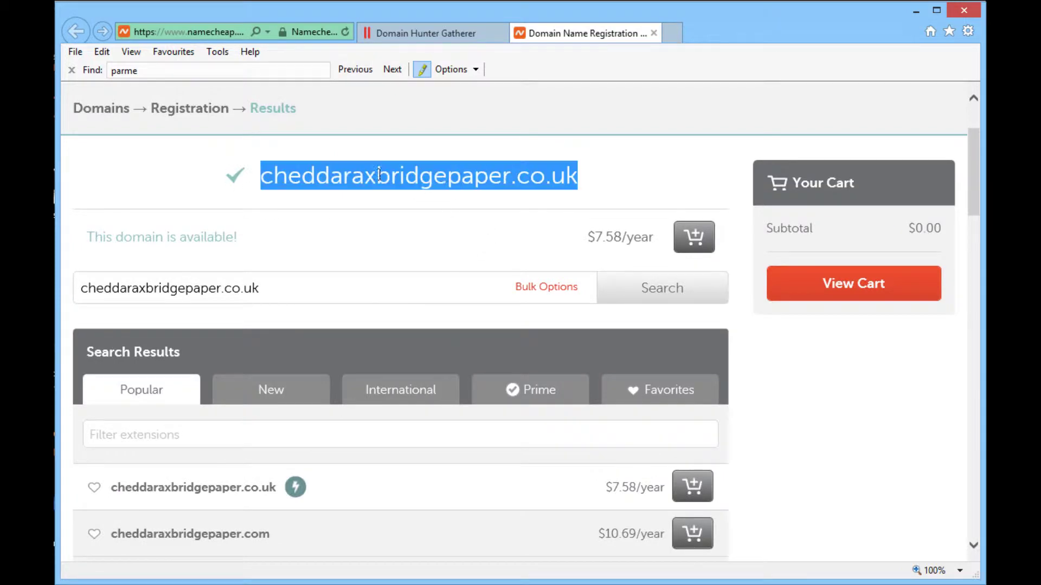
click(651, 144)
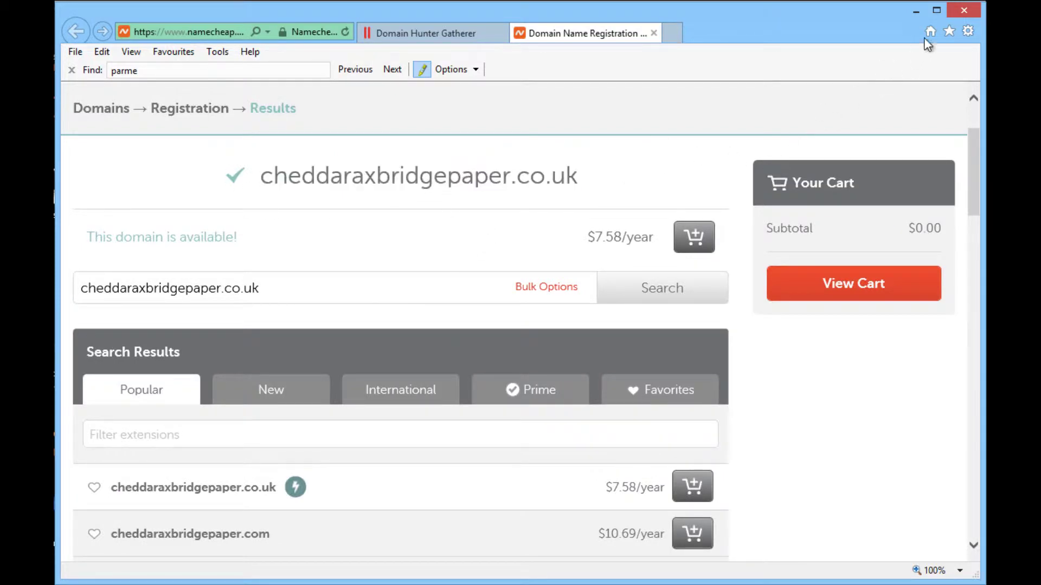
drag(588, 237, 652, 245)
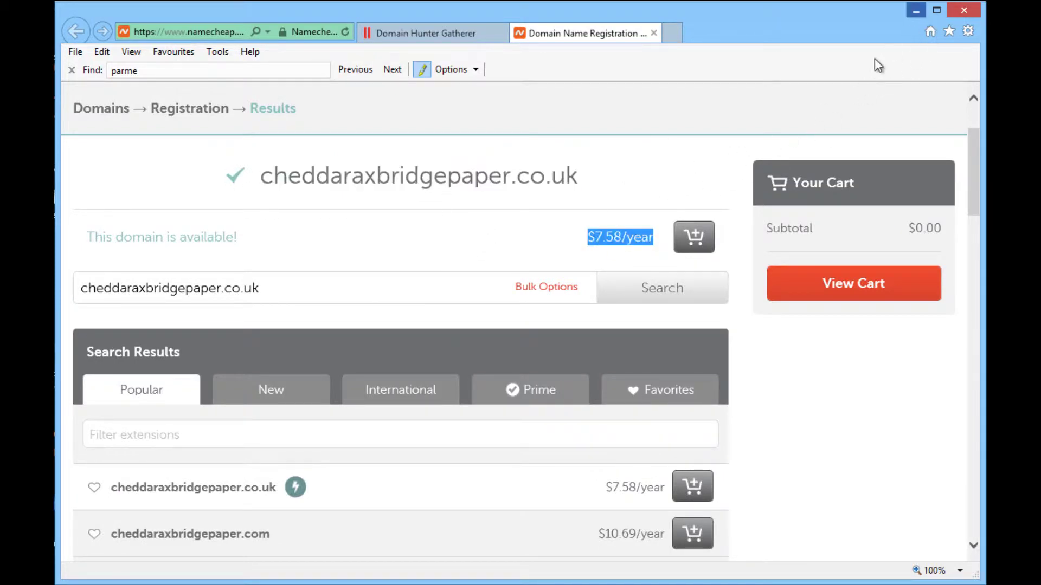
click(922, 9)
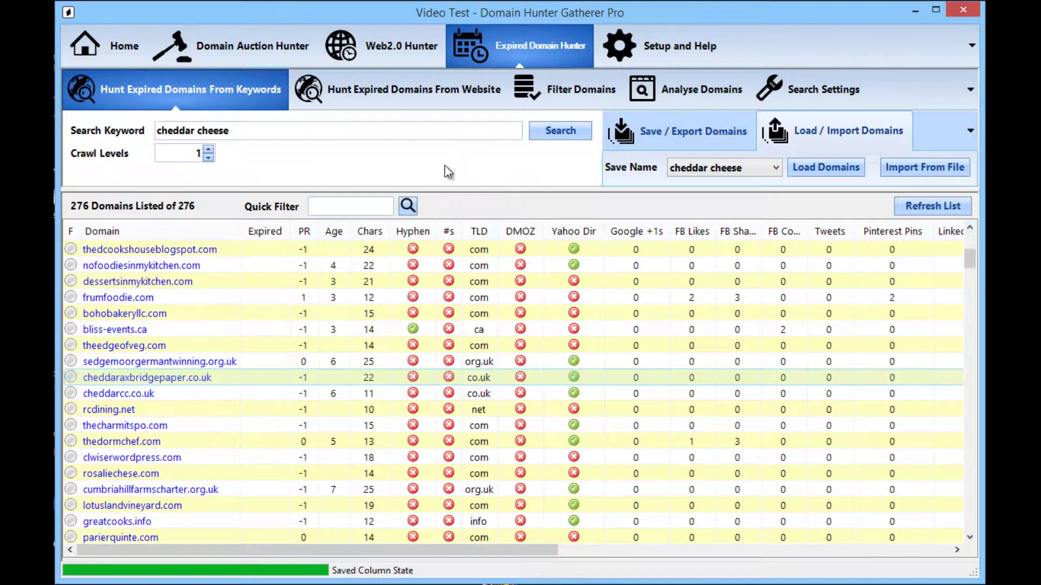
right_click(340, 380)
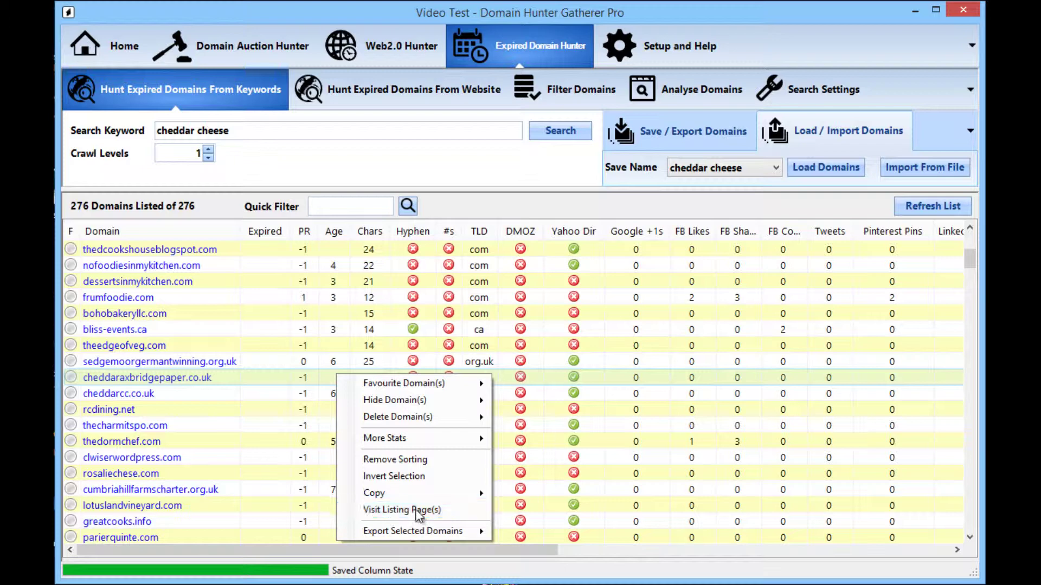
click(336, 314)
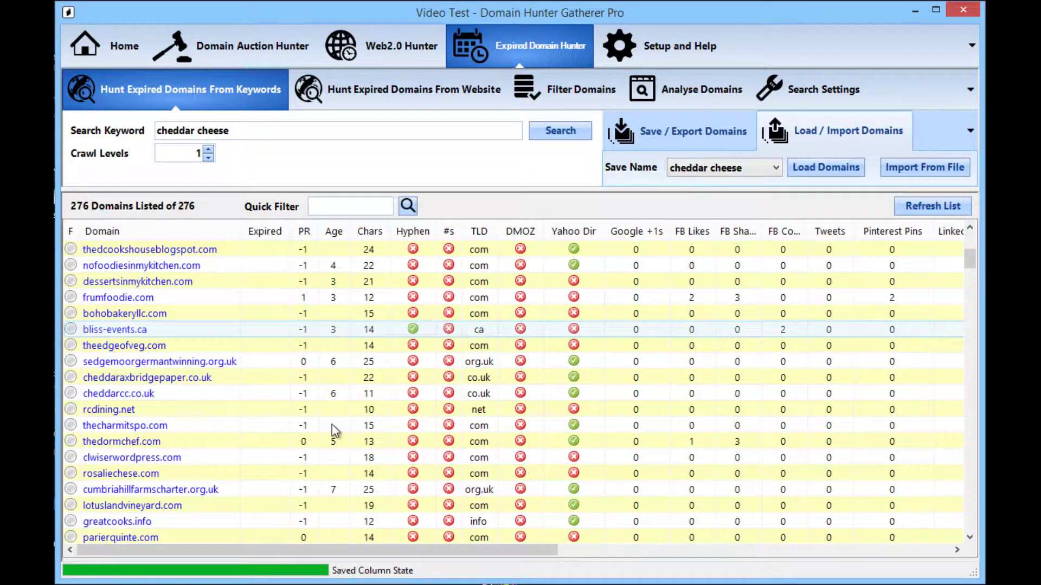
- Select the rows from bliss-events.ca through thecharmitspo.com and look through the export formats available for the selected domains
right_click(331, 386)
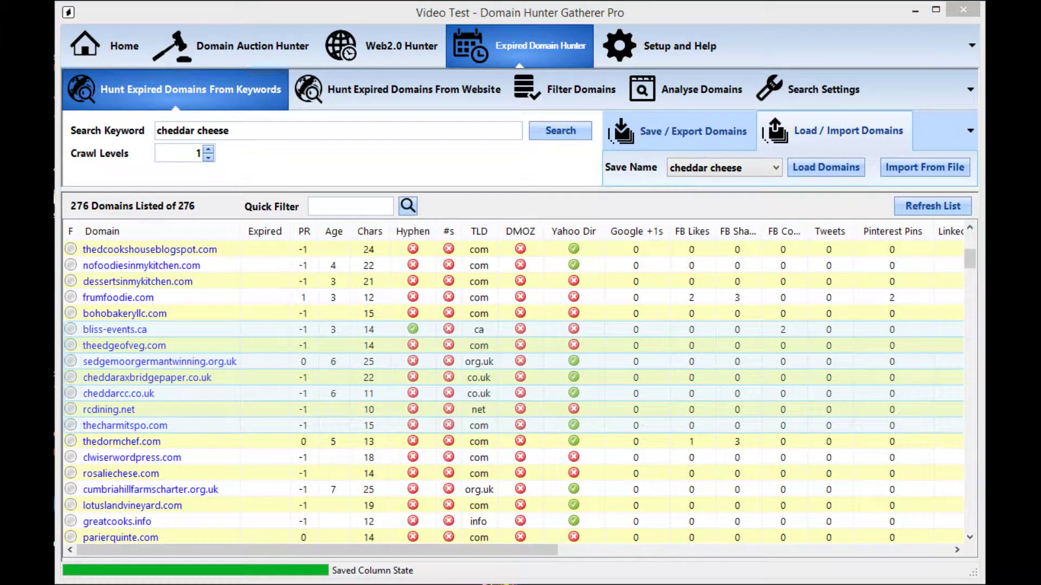
right_click(310, 367)
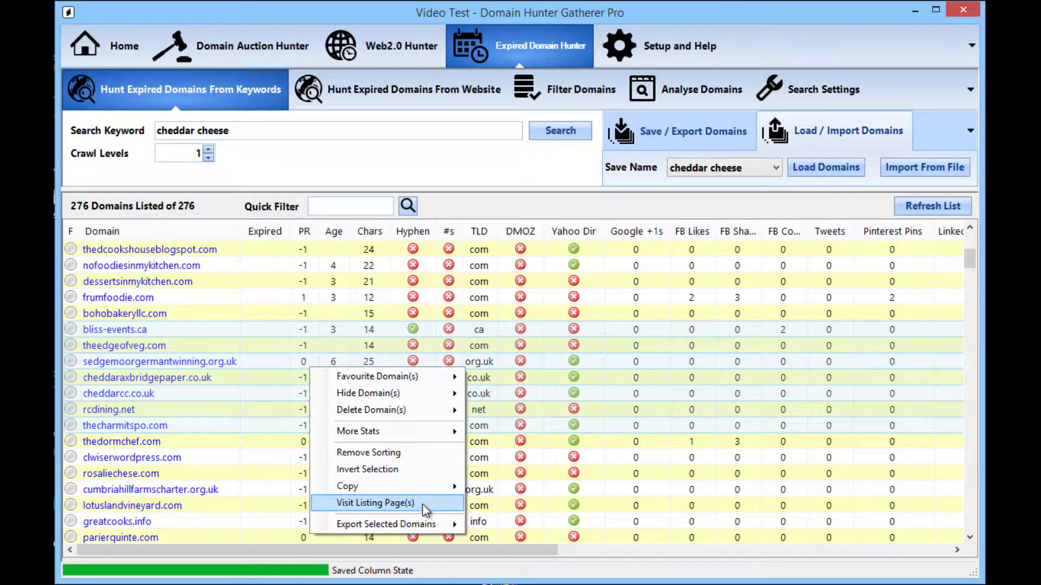
mouse_move(424, 526)
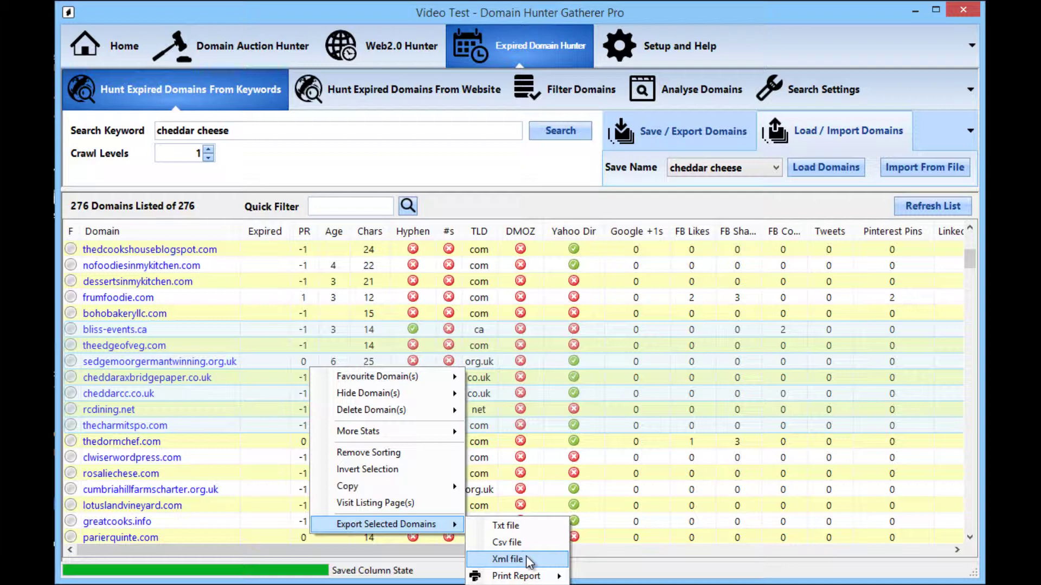
mouse_move(544, 578)
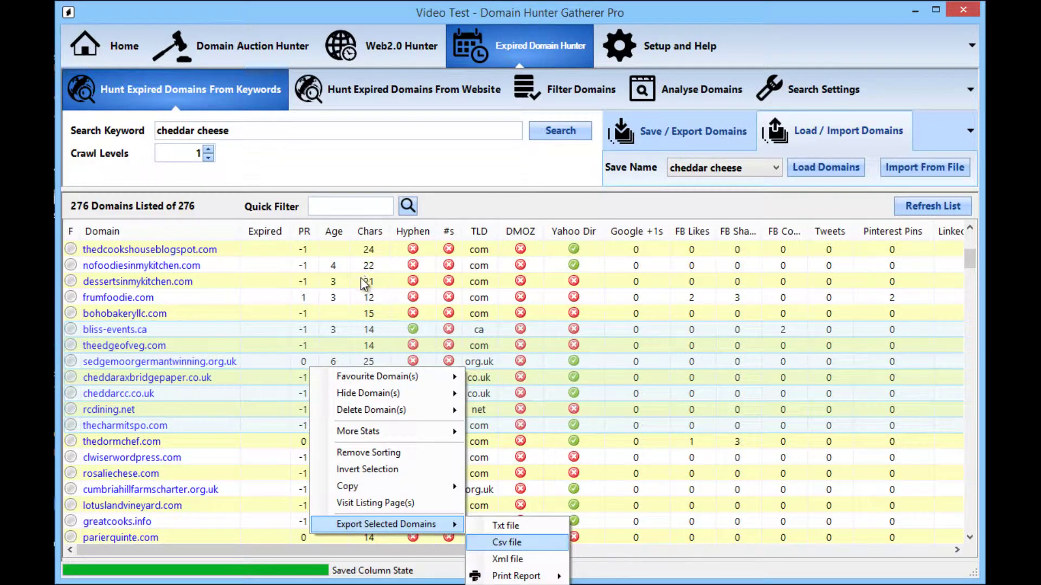
- Open a print preview of the domain report, move its window into view, and enlarge it over the domain list
right_click(317, 327)
mouse_move(415, 485)
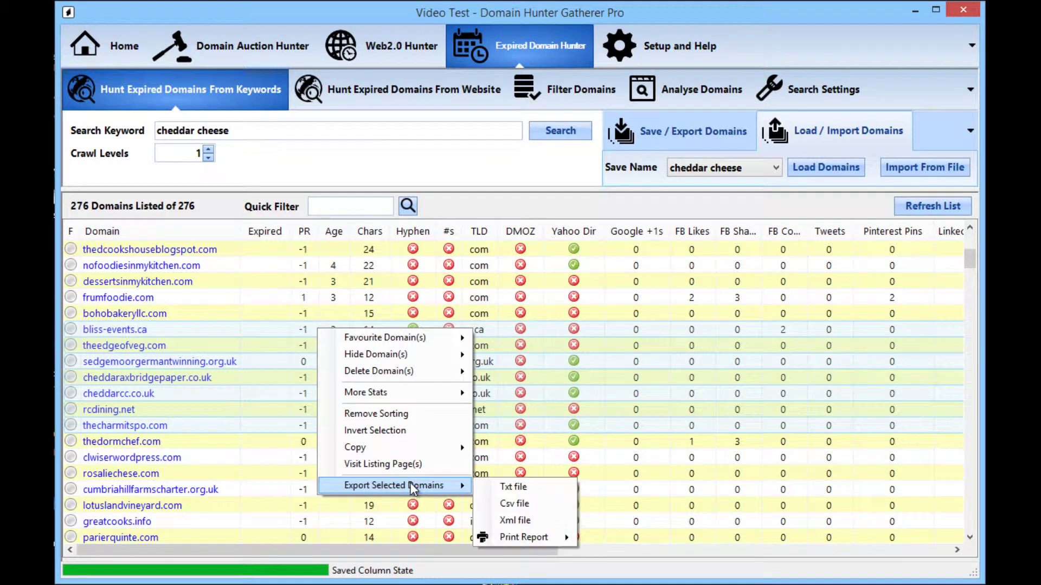
mouse_move(505, 536)
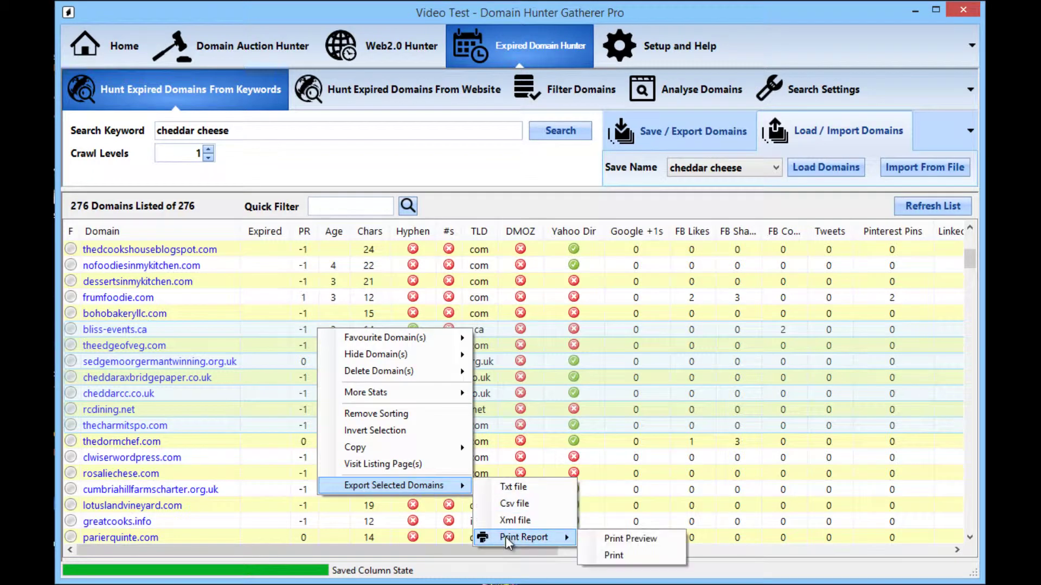
click(633, 550)
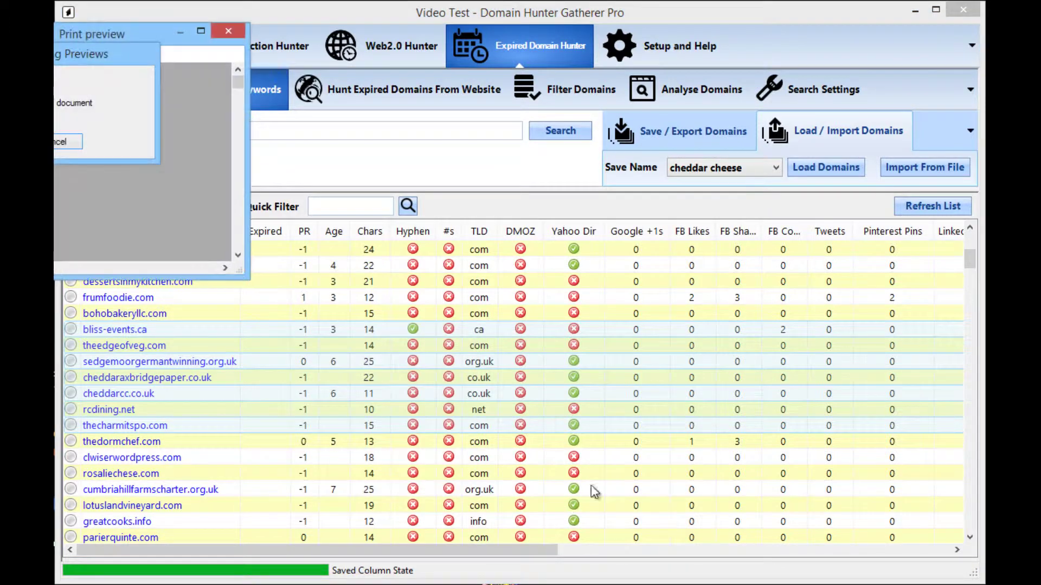
drag(113, 29, 477, 115)
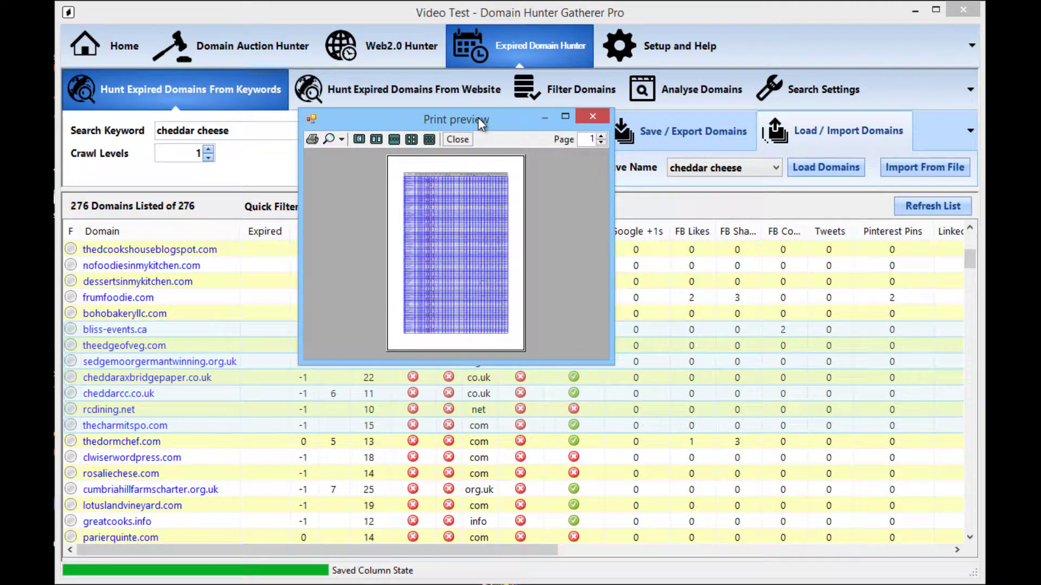
drag(614, 111, 981, 20)
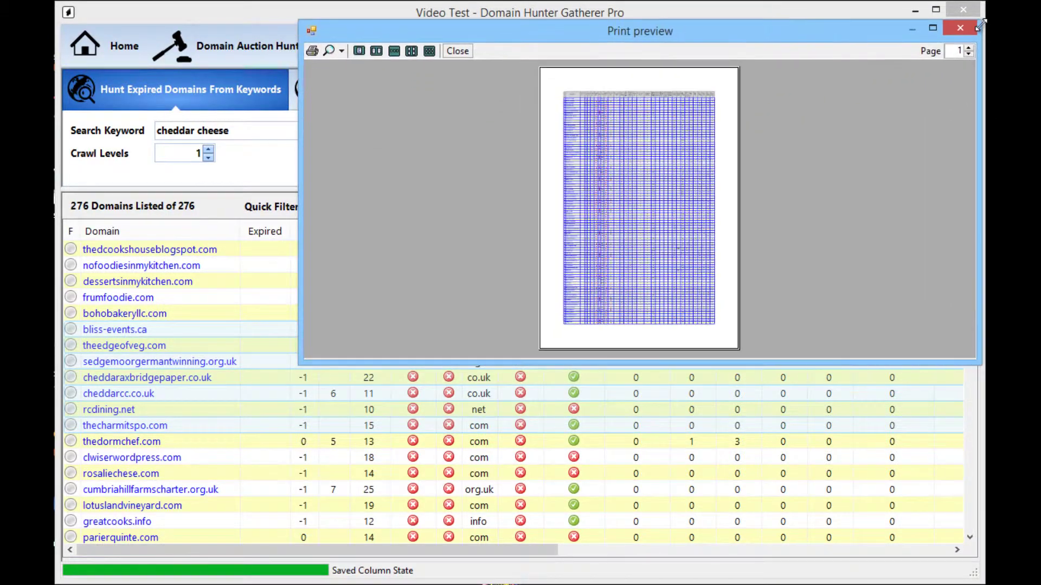
drag(490, 363, 465, 574)
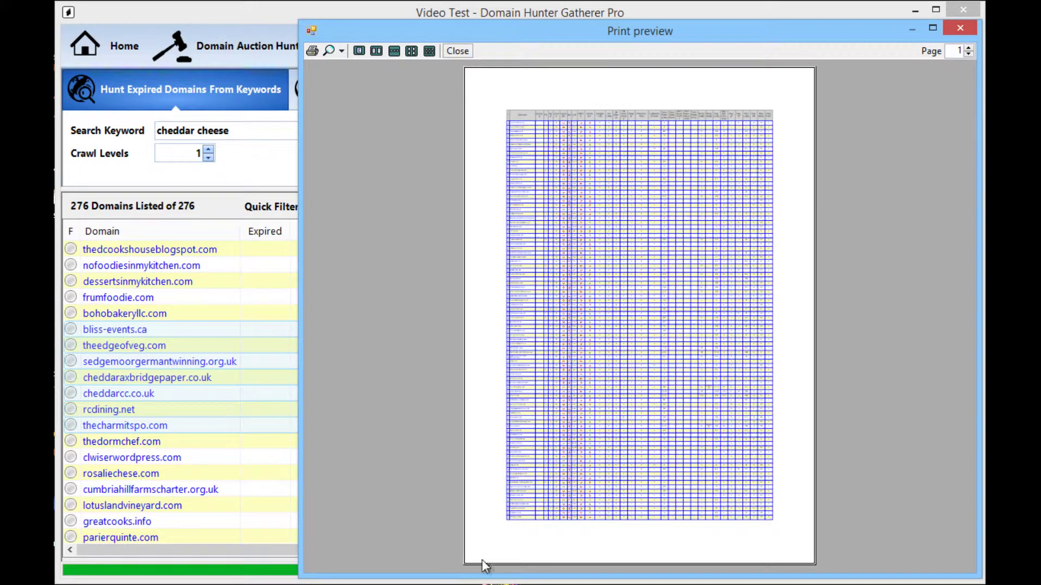
- Magnify the print preview, inspect the report's rows and columns from Domain across to Moz Trust, and close the preview
click(341, 51)
click(347, 83)
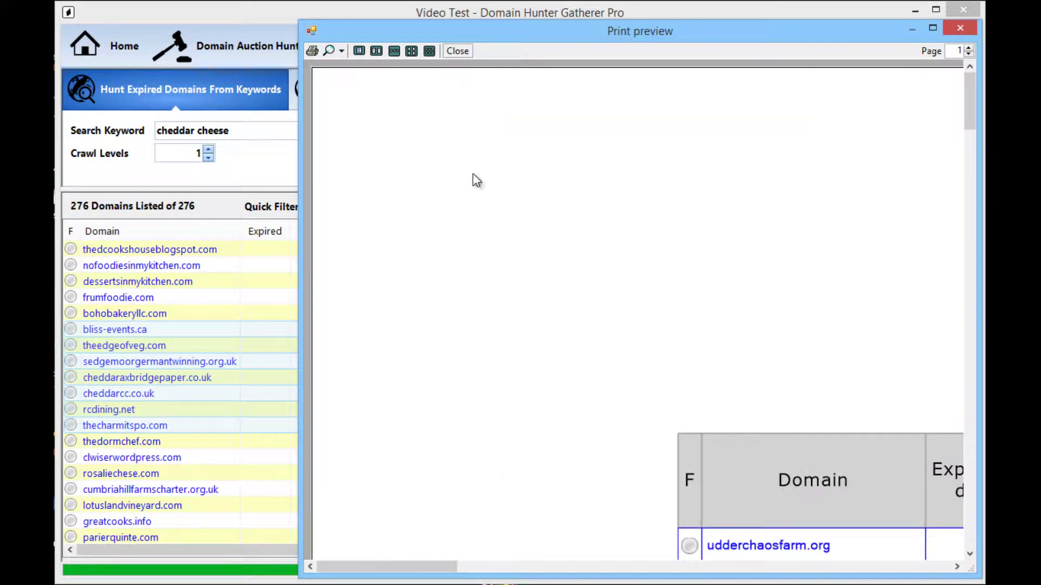
drag(975, 97, 974, 131)
drag(422, 567, 469, 580)
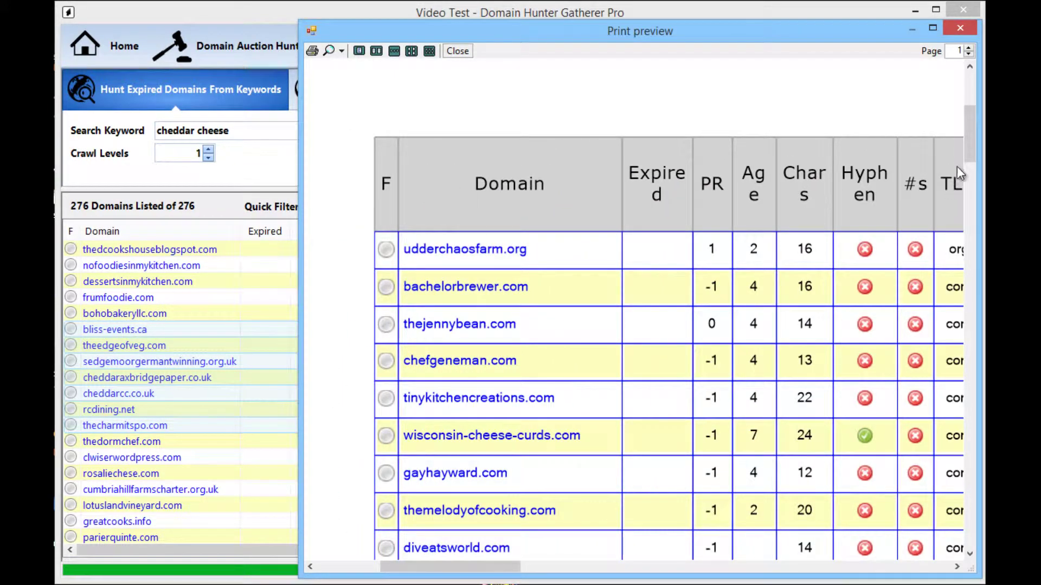
scroll(972, 149, down, 2)
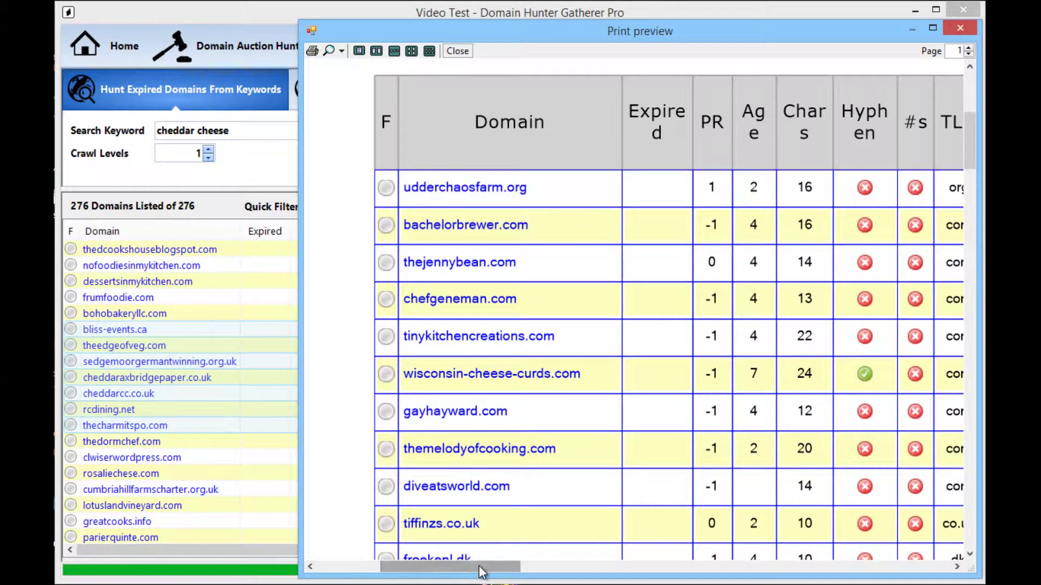
drag(481, 572, 847, 573)
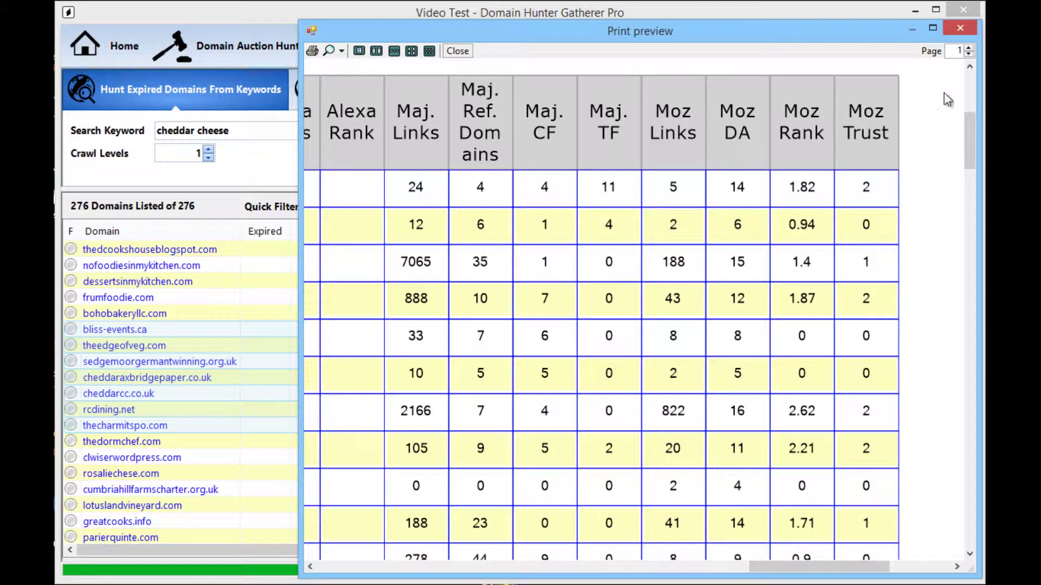
click(963, 29)
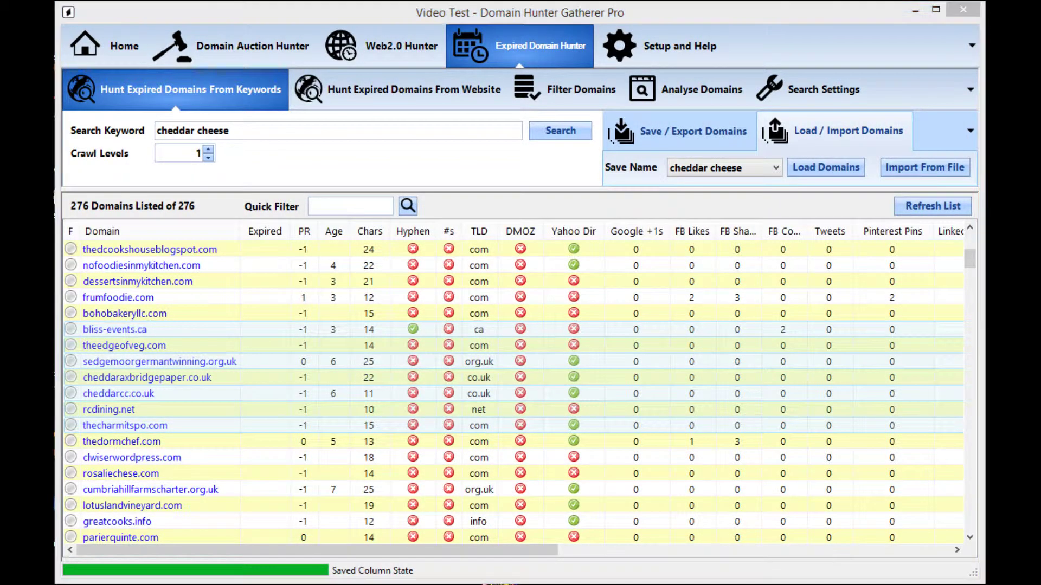
- Open the Majestic Site Explorer reports for the selected domains and close the last two Fair Usage pages to reach cheddarcc.co.uk
right_click(570, 369)
mouse_move(614, 383)
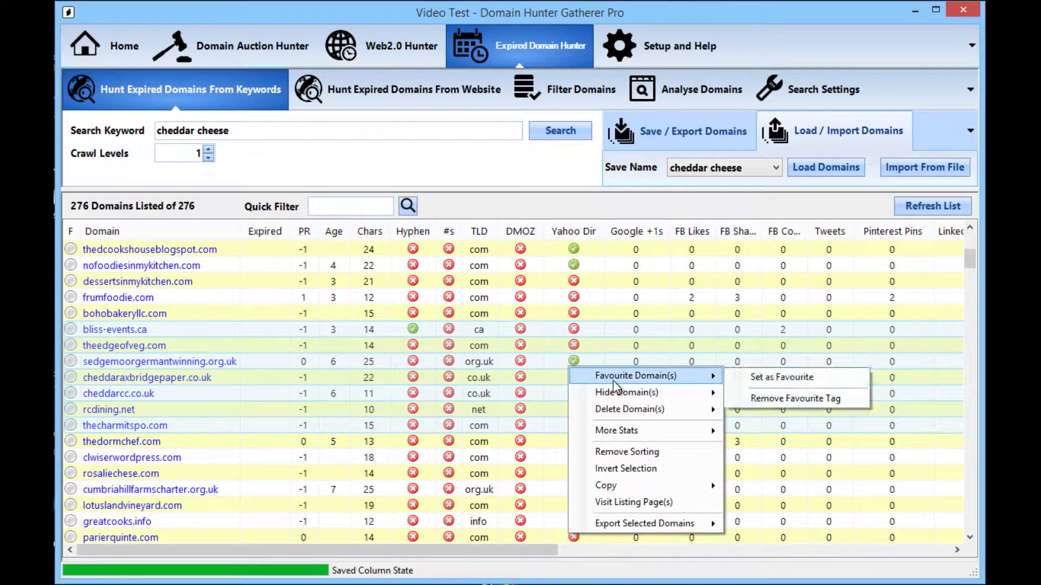
mouse_move(624, 437)
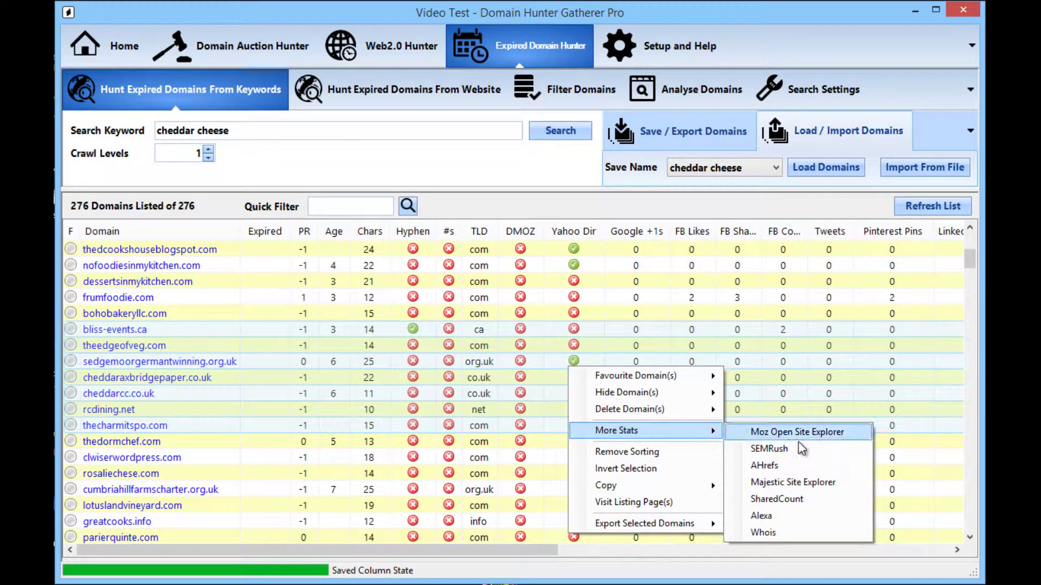
click(792, 483)
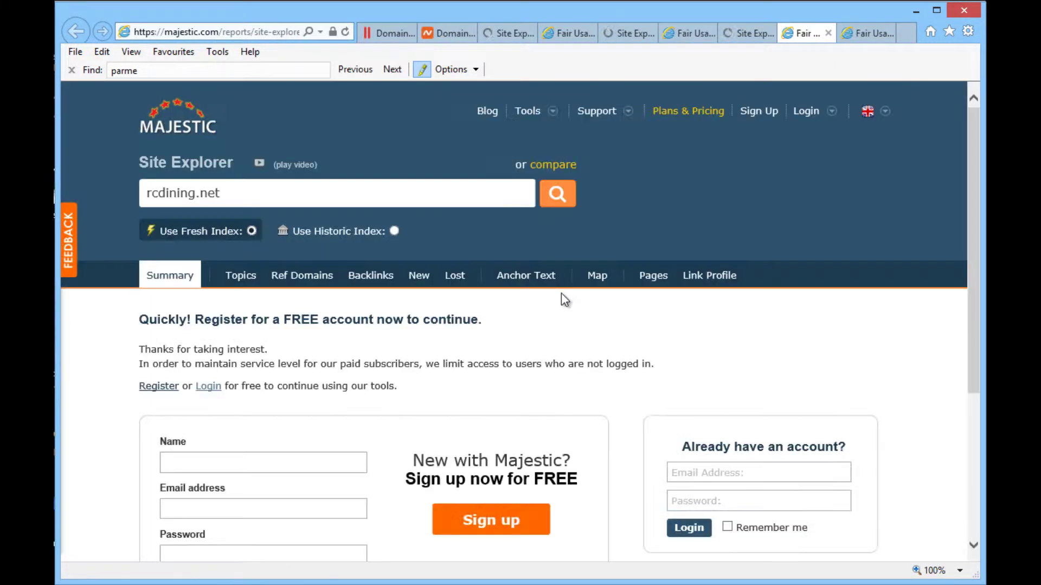
click(828, 33)
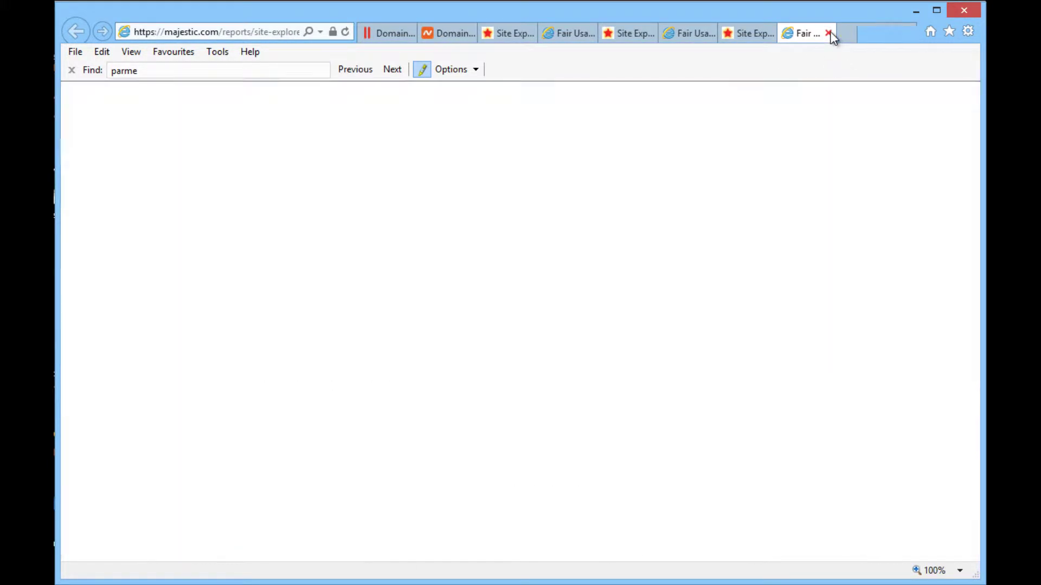
click(829, 33)
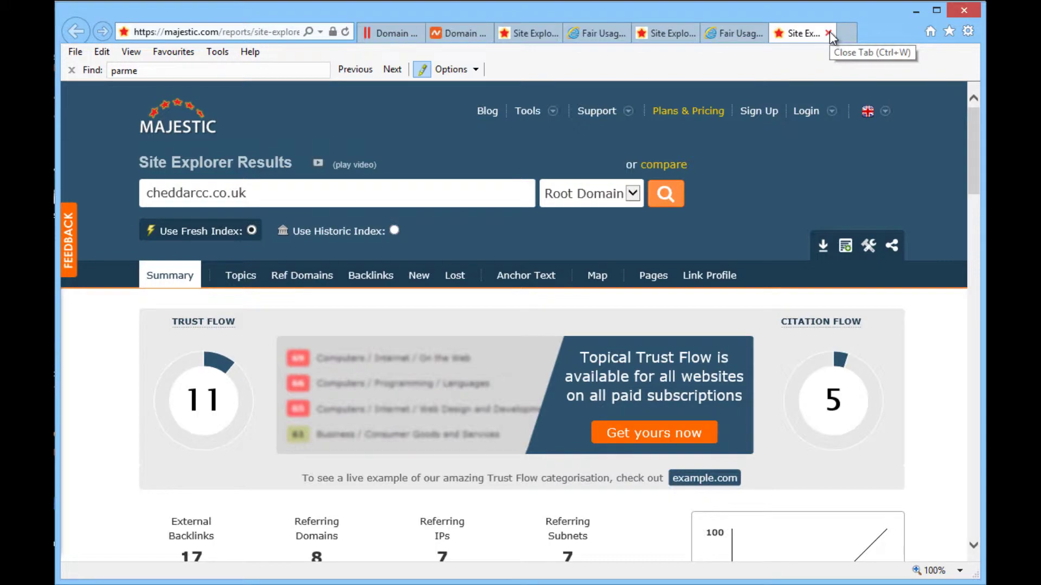
- Examine the cheddarcc.co.uk Majestic report's flow metrics, backlink breakdown, anchor text, backlinks and pages, and minimize the browser
scroll(936, 396, down, 1)
scroll(933, 390, down, 10)
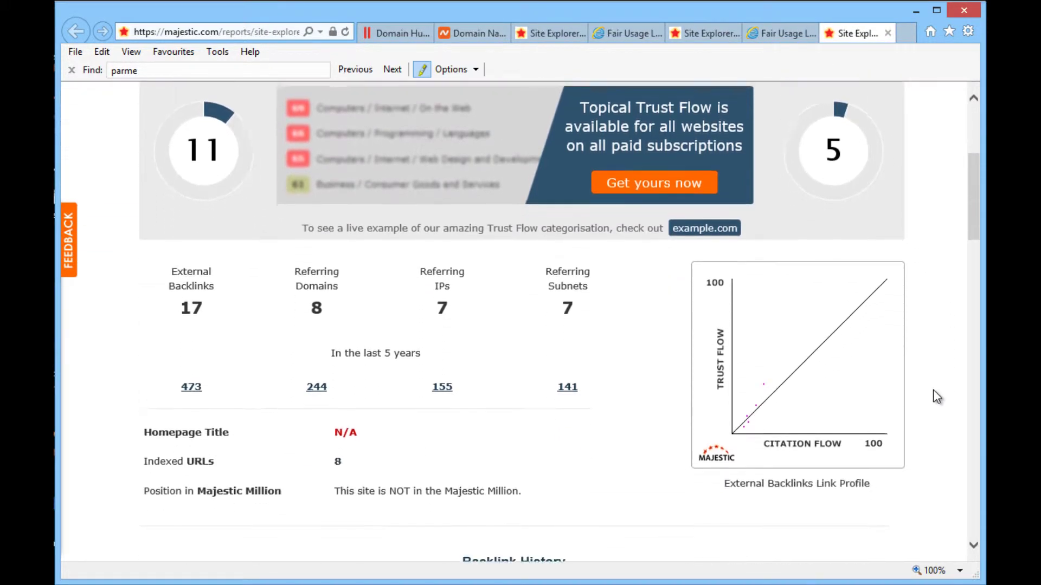
scroll(930, 388, up, 9)
scroll(934, 395, up, 2)
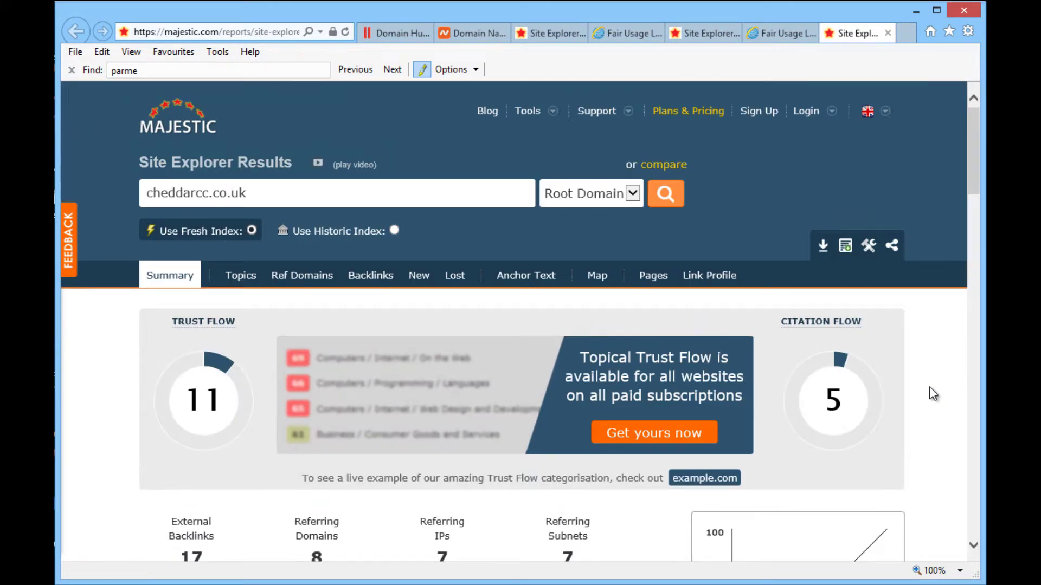
scroll(929, 386, down, 2)
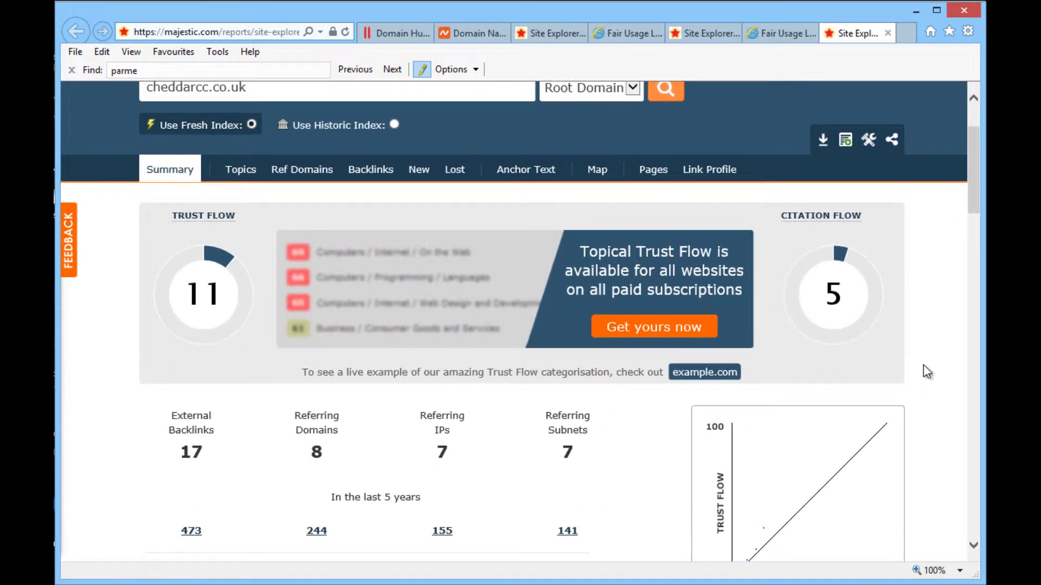
scroll(795, 176, up, 3)
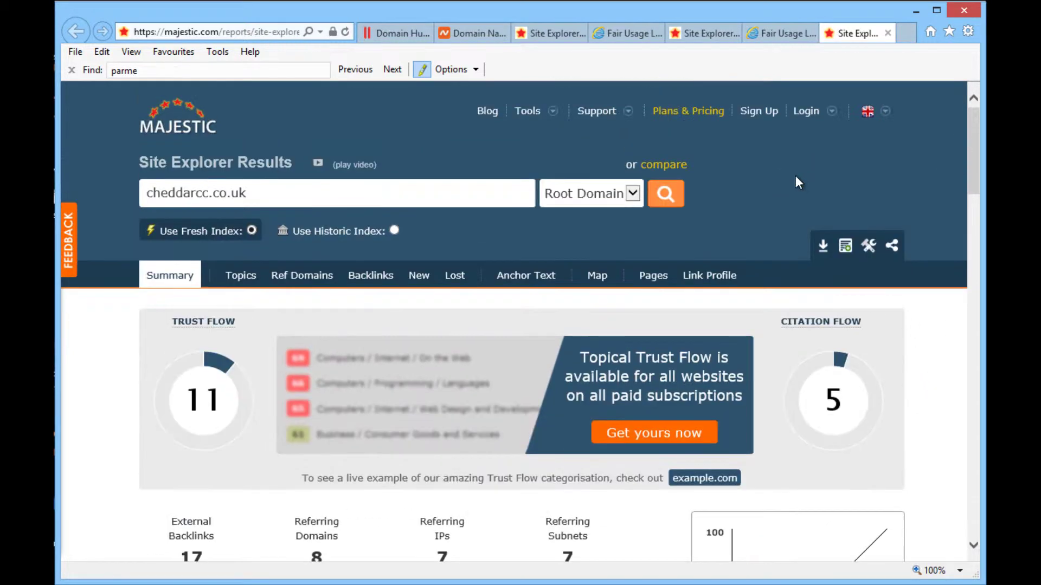
scroll(326, 293, down, 3)
scroll(312, 278, down, 1)
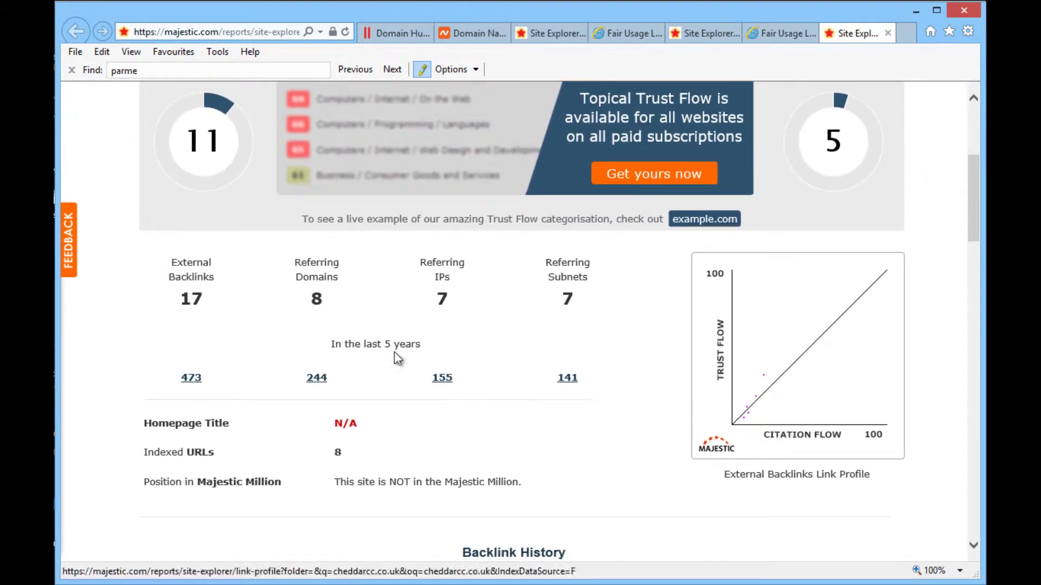
scroll(421, 413, down, 13)
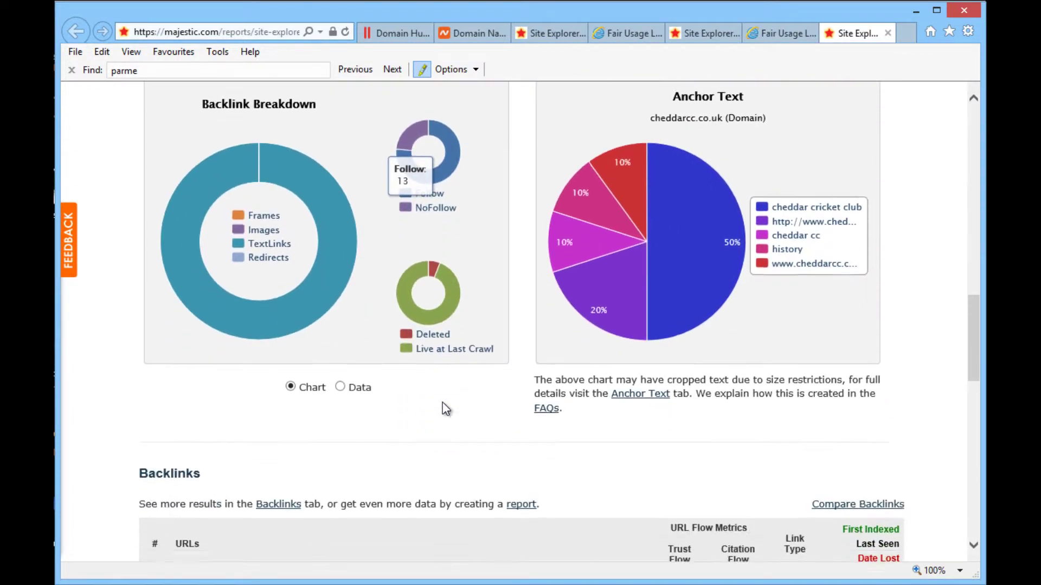
scroll(446, 401, down, 5)
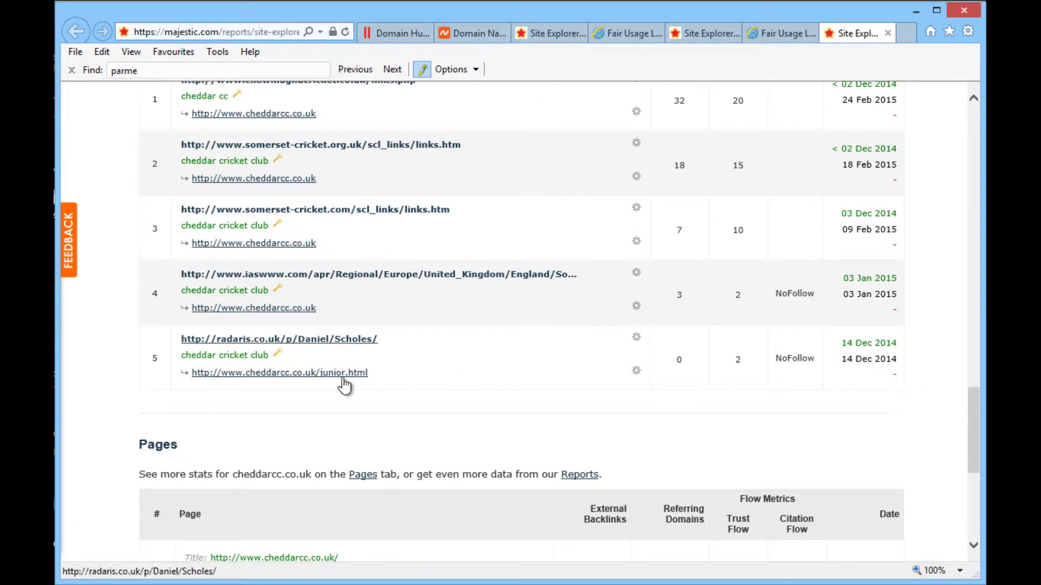
scroll(399, 261, down, 5)
scroll(426, 287, up, 20)
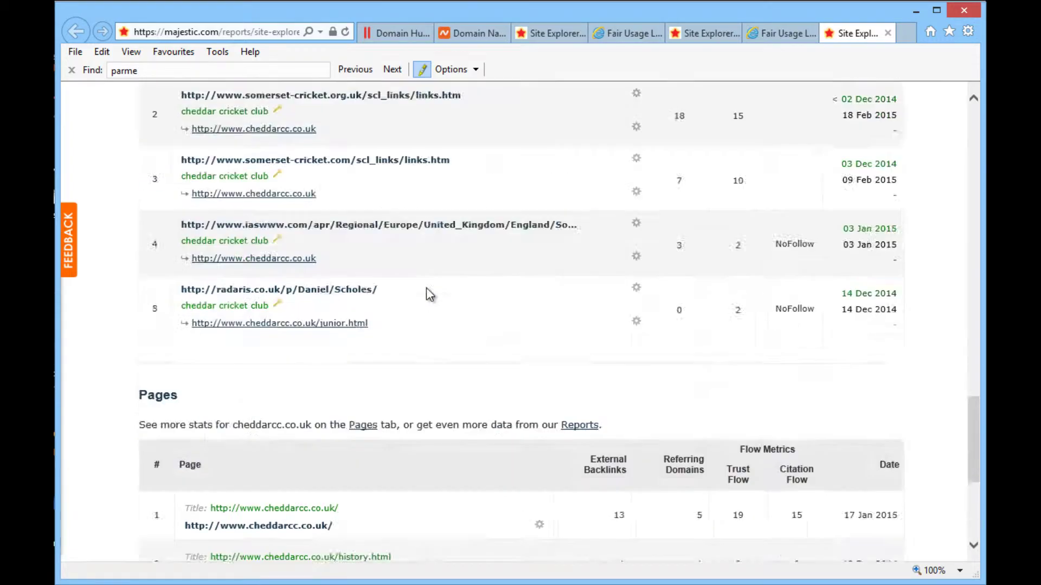
click(914, 11)
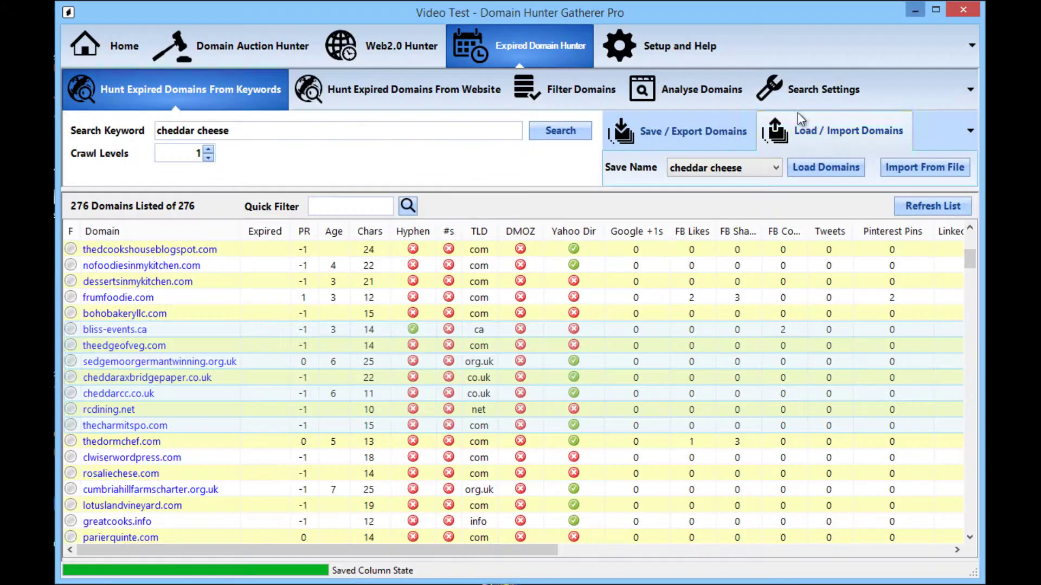
right_click(549, 345)
mouse_move(655, 416)
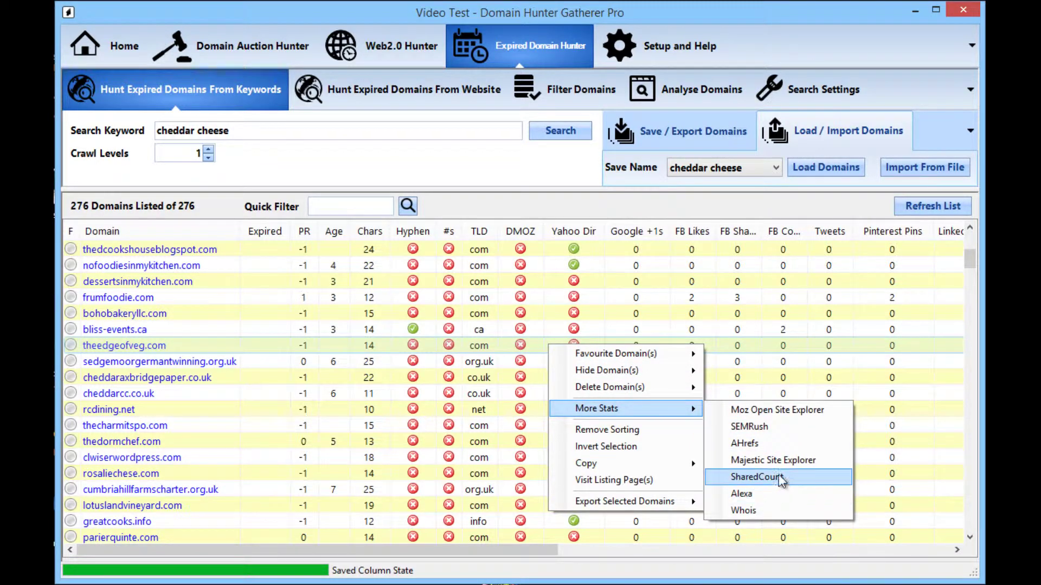
click(746, 298)
- Find spreaditdipit.ca in the domain list, open its SharedCount statistics, and examine its share figures for each social network
scroll(747, 346, down, 6)
scroll(752, 362, up, 1)
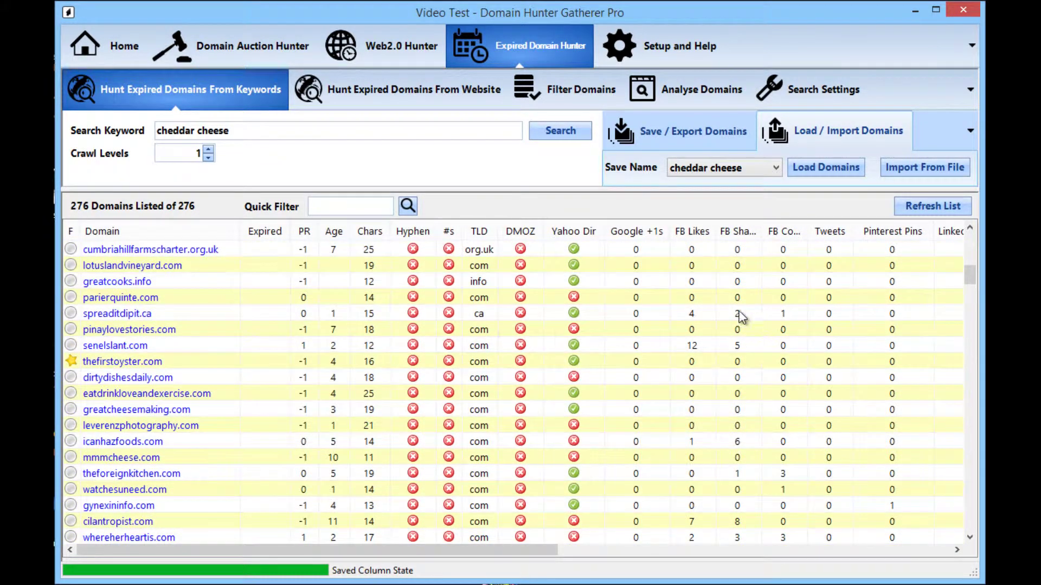
right_click(733, 347)
right_click(724, 313)
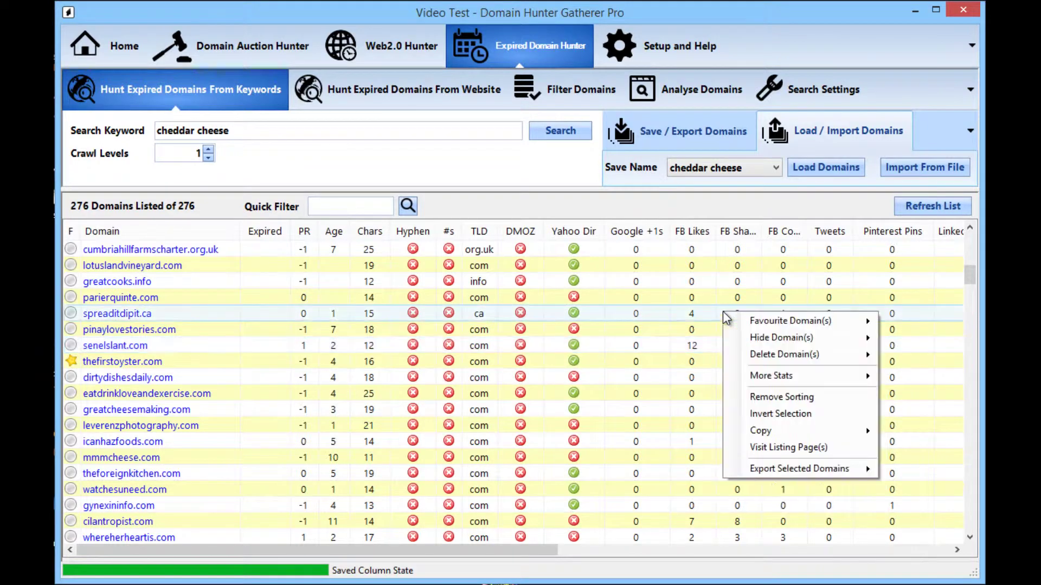
mouse_move(782, 378)
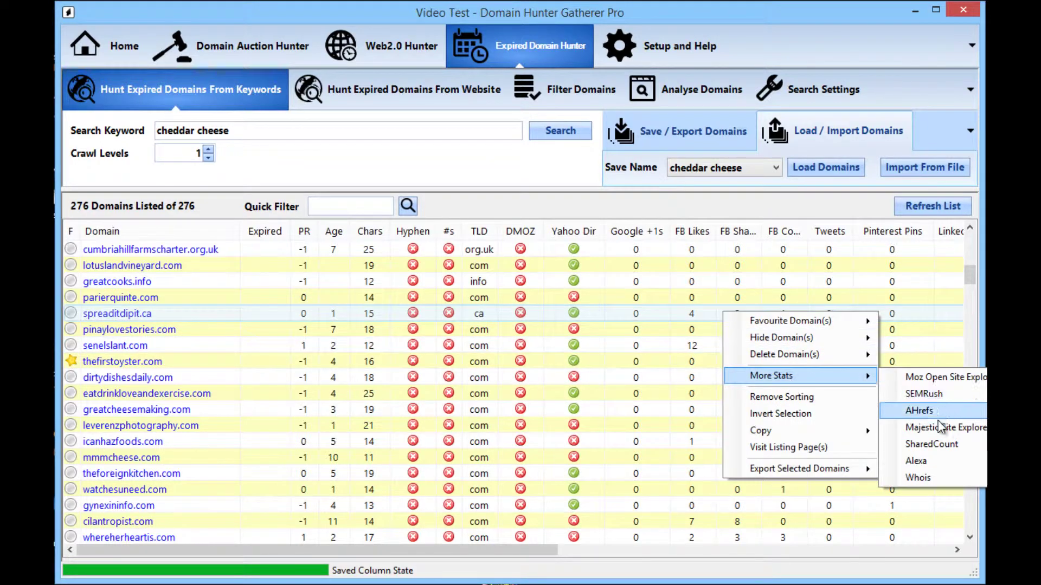
click(934, 444)
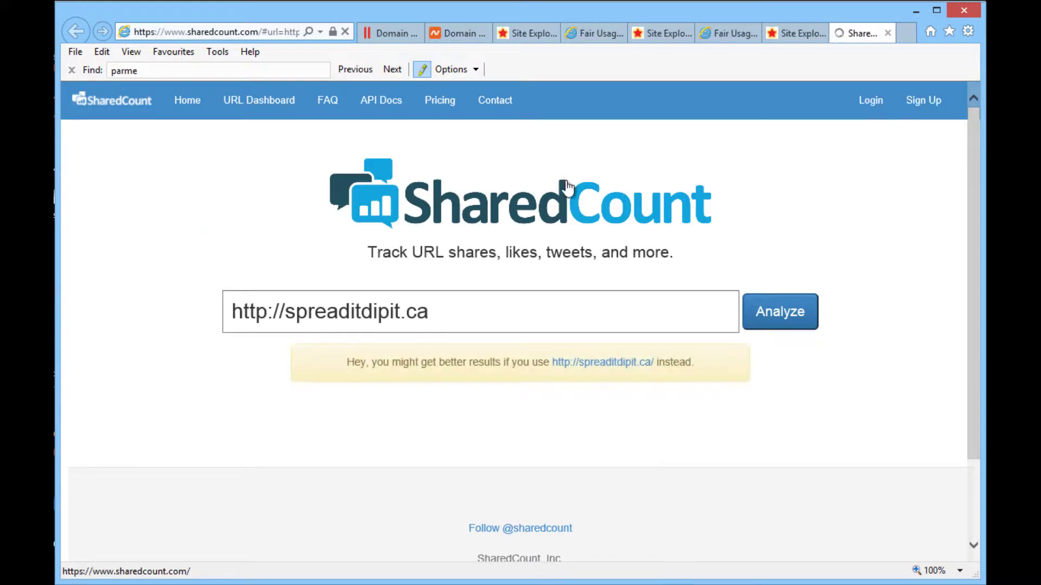
scroll(188, 434, down, 6)
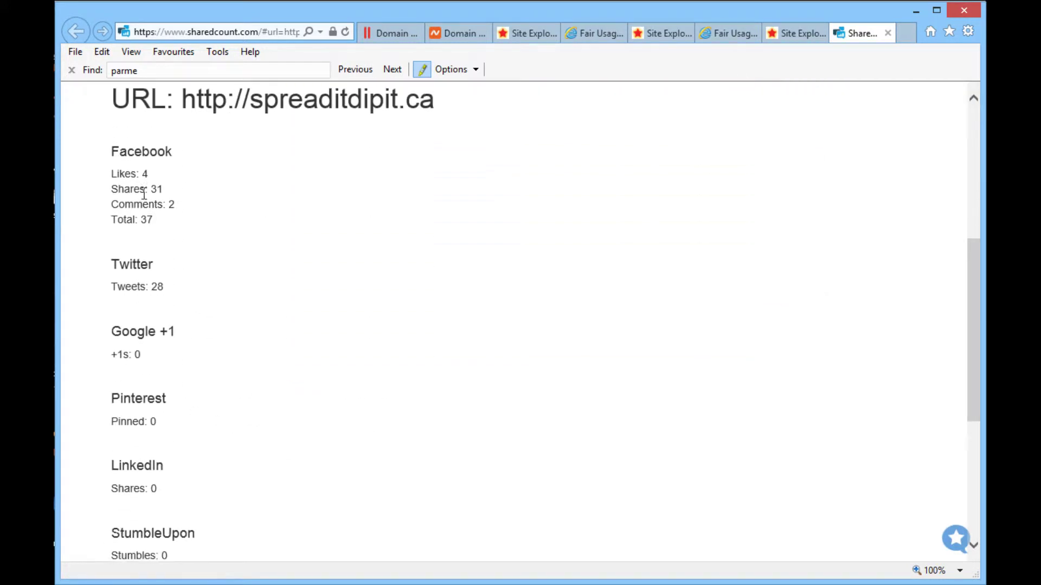
- Review the Facebook, Twitter, Google +1 and remaining network counts for spreaditdipit.ca, and minimize the browser to return to the domain list
triple_click(163, 179)
click(232, 231)
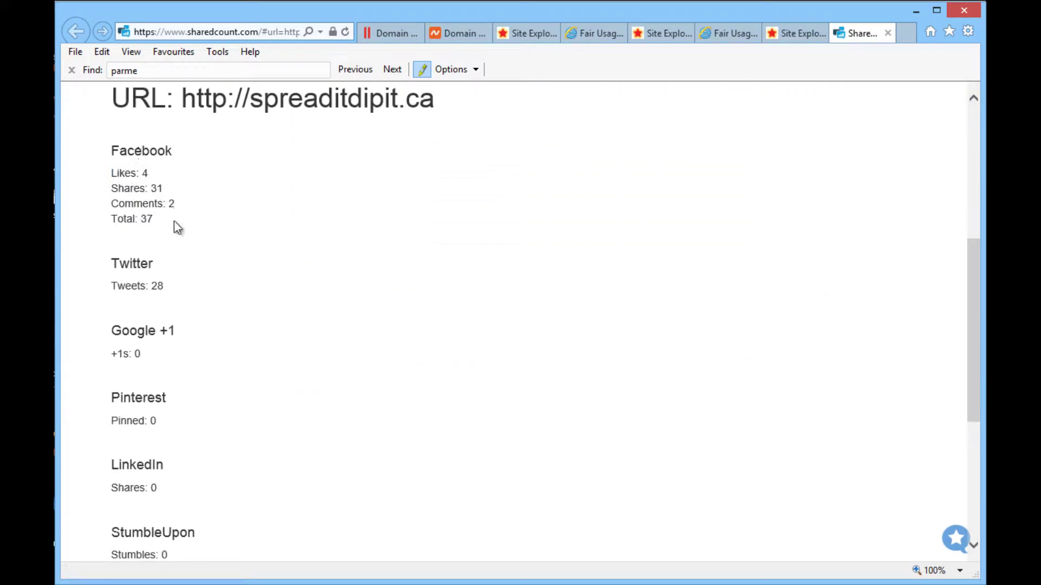
triple_click(136, 291)
drag(172, 357, 137, 355)
scroll(197, 360, down, 3)
scroll(200, 353, up, 2)
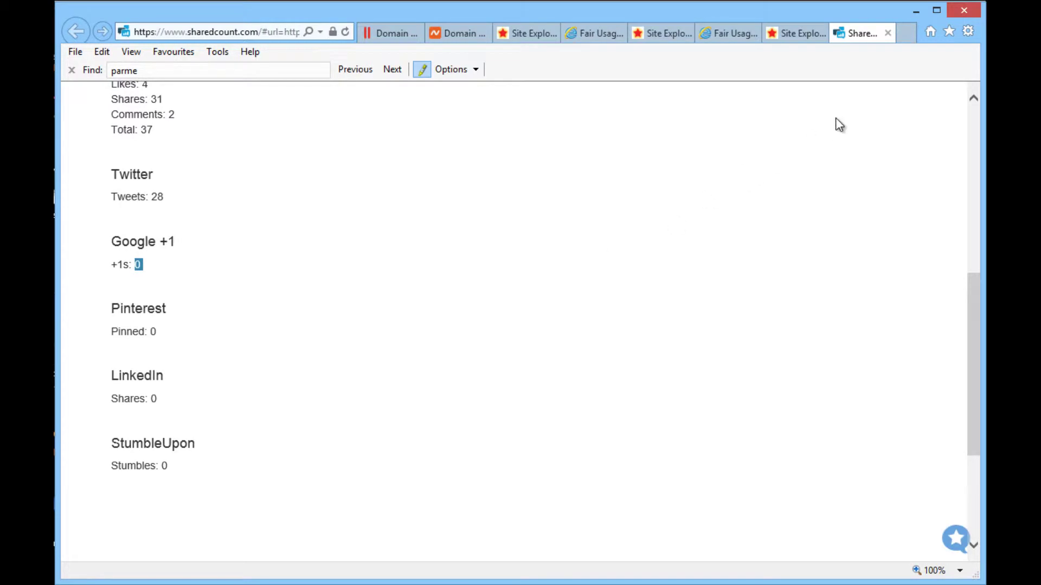
click(916, 11)
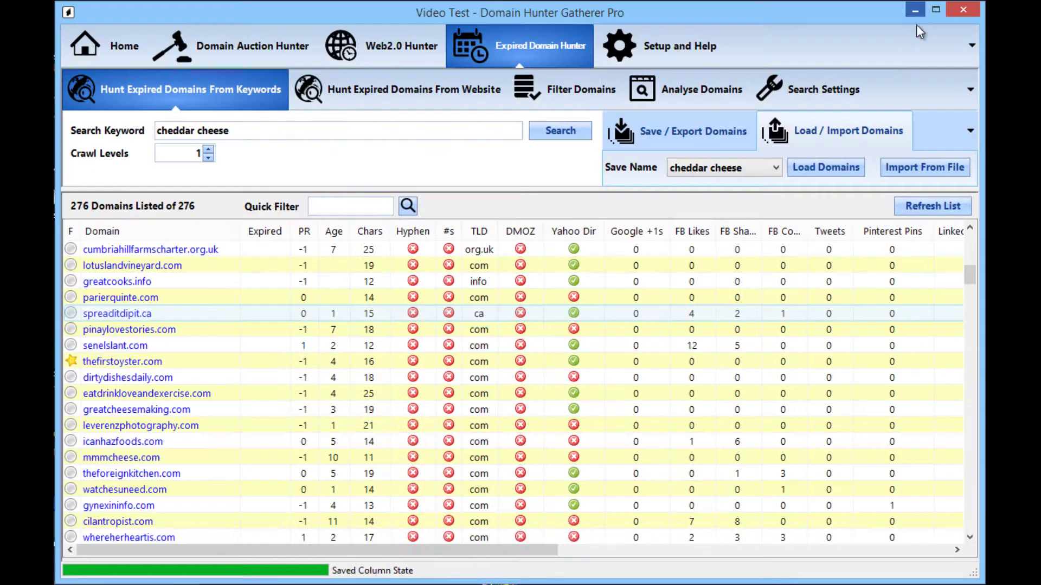
- Open the Whois record for spreaditdipit.ca from the domain list
right_click(367, 313)
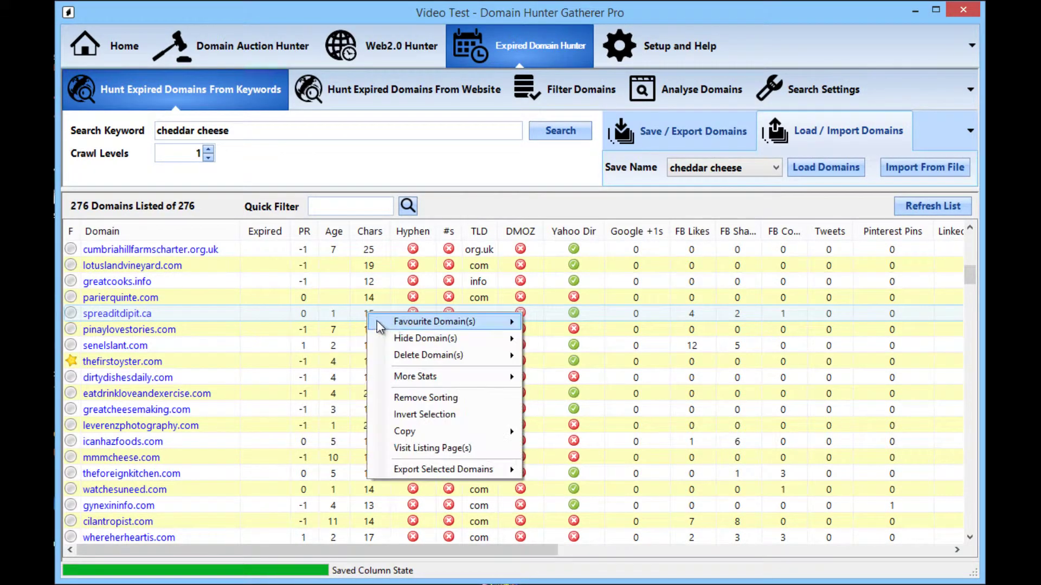
mouse_move(441, 379)
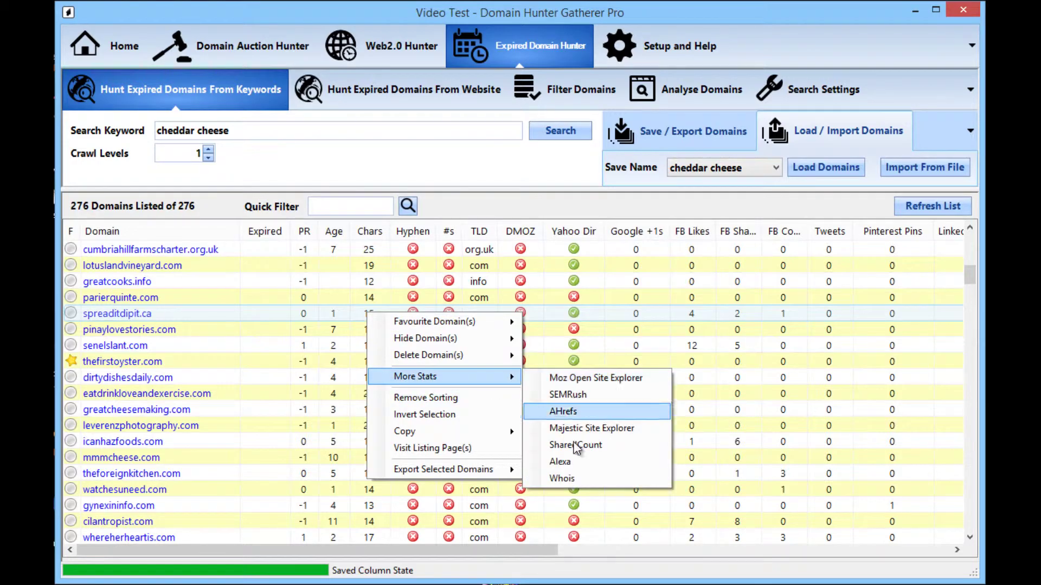
click(562, 478)
right_click(434, 253)
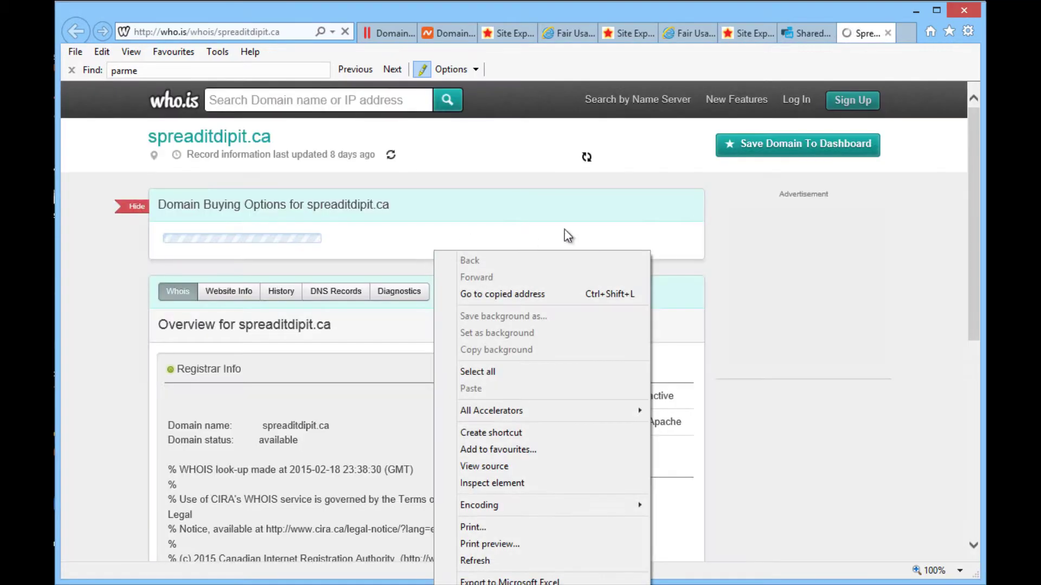
click(133, 244)
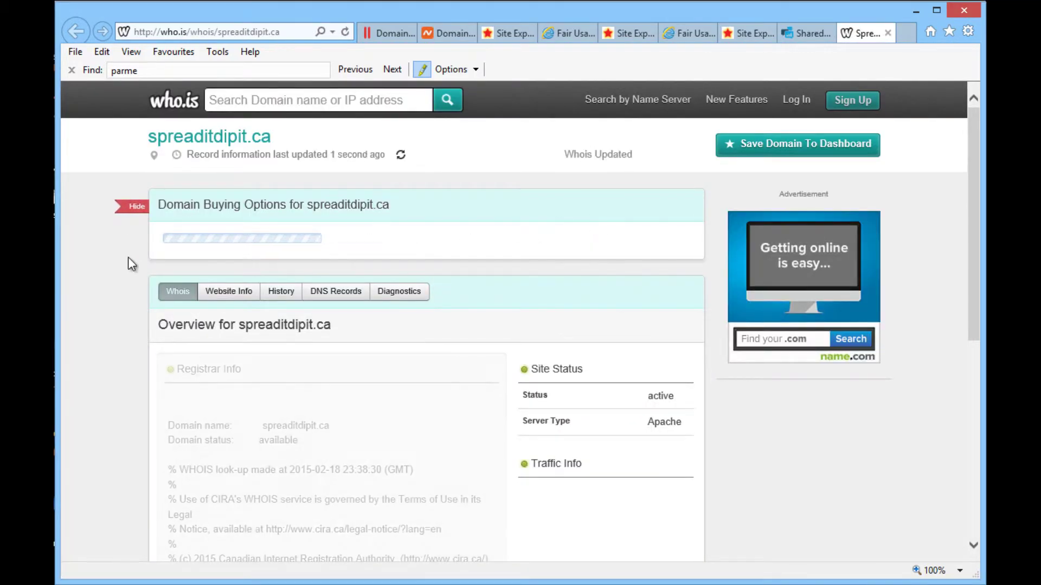
- Examine the registrar info, domain name and domain status in the spreaditdipit.ca Whois record, and minimize the browser
scroll(128, 275, down, 6)
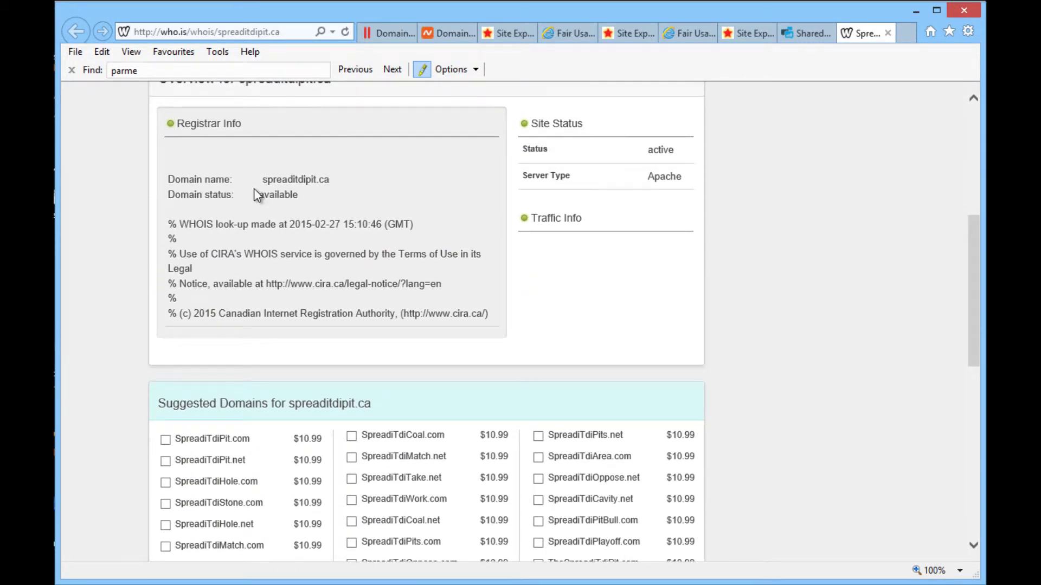
drag(338, 184, 273, 184)
scroll(328, 197, up, 3)
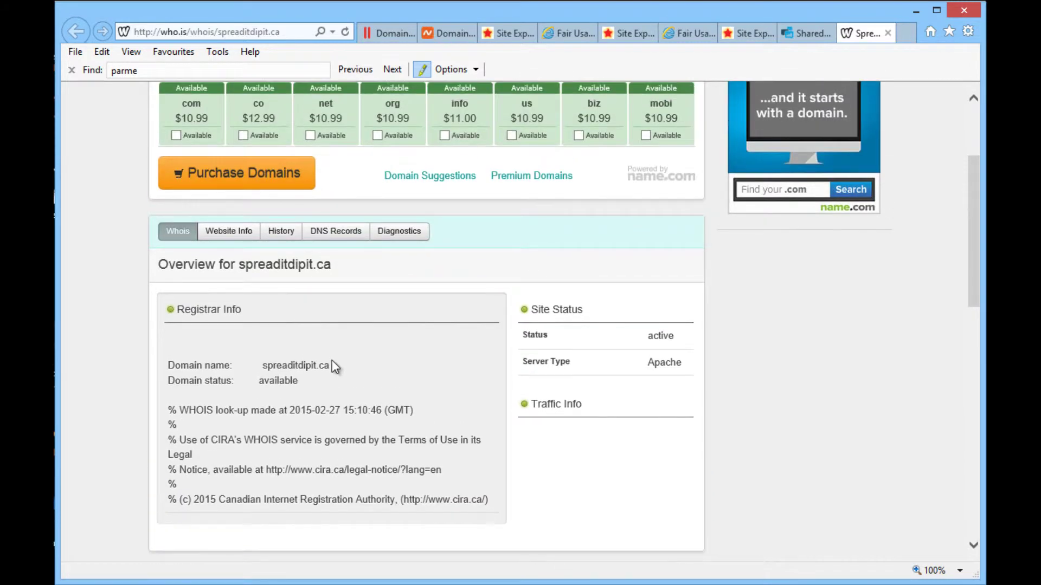
drag(330, 364, 262, 365)
click(331, 382)
click(372, 377)
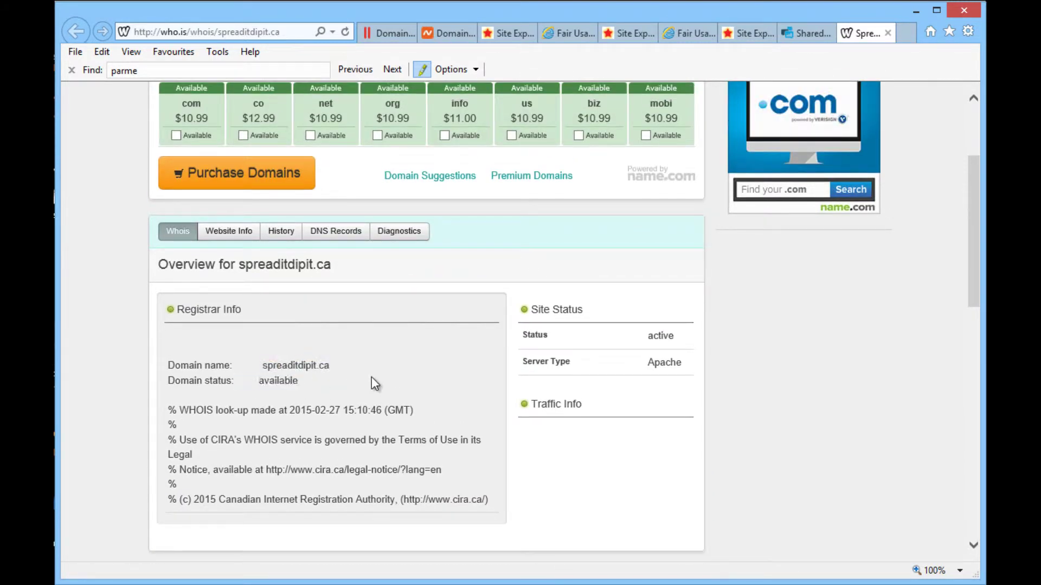
scroll(372, 375, up, 3)
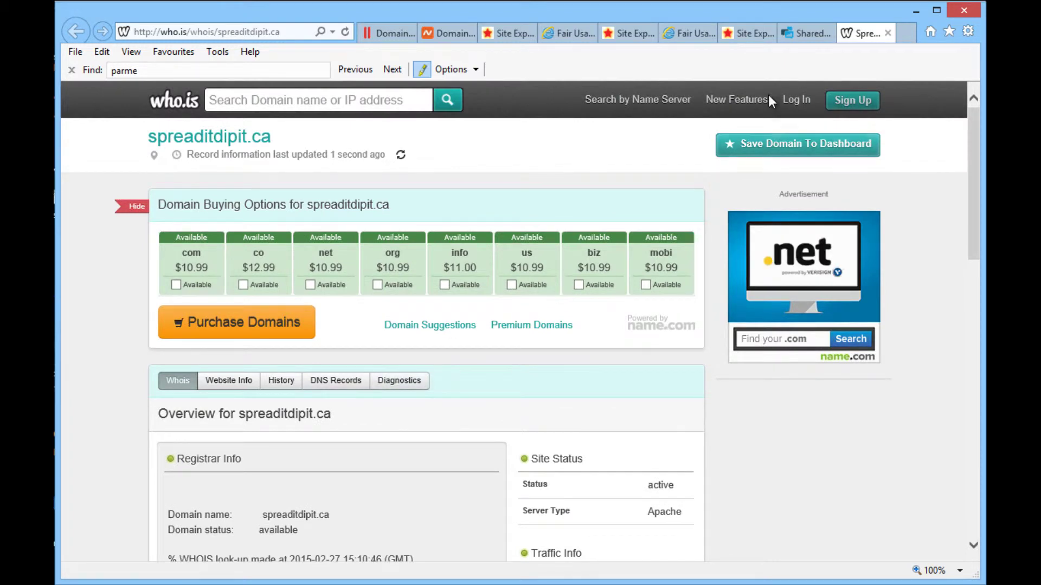
click(923, 16)
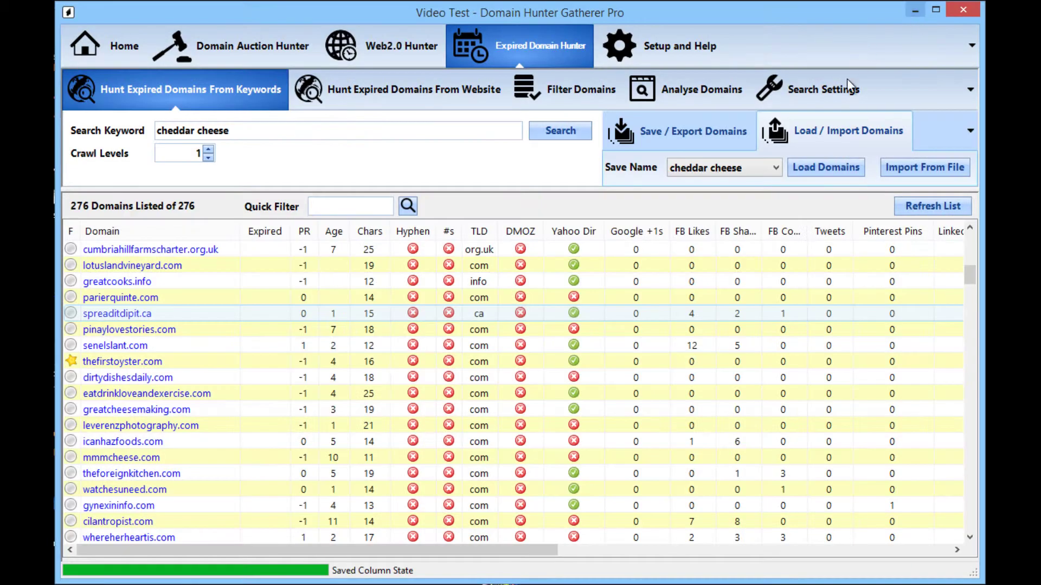